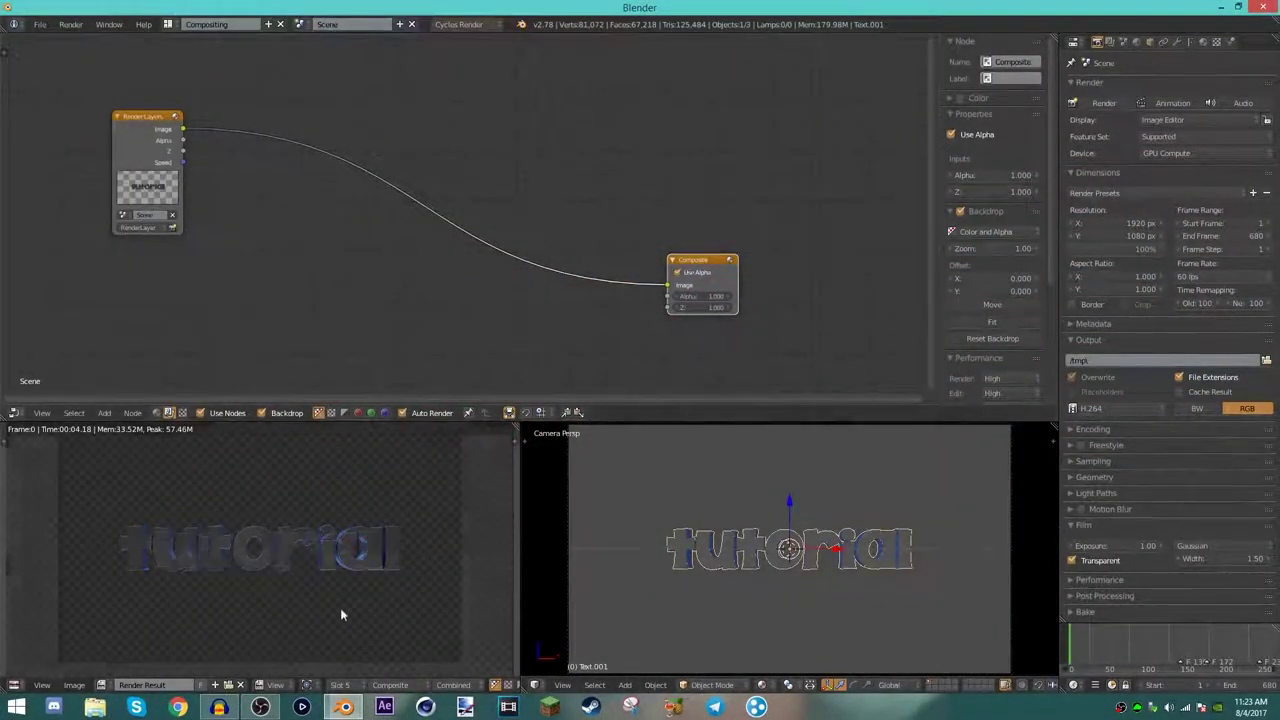
- Move Render Layers up-left and Composite left, leaving Render Layers selected
middle_click_drag(338, 286, 360, 281)
left_click_drag(165, 112, 125, 67)
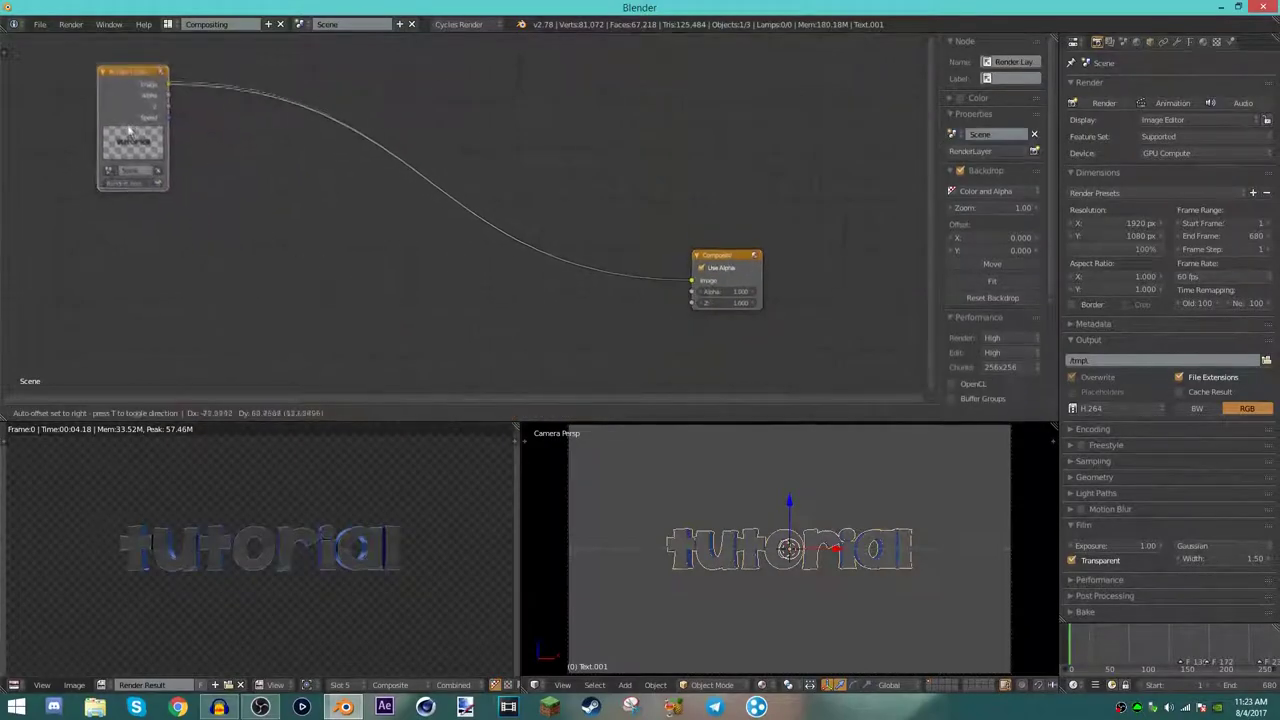
left_click_drag(720, 258, 658, 256)
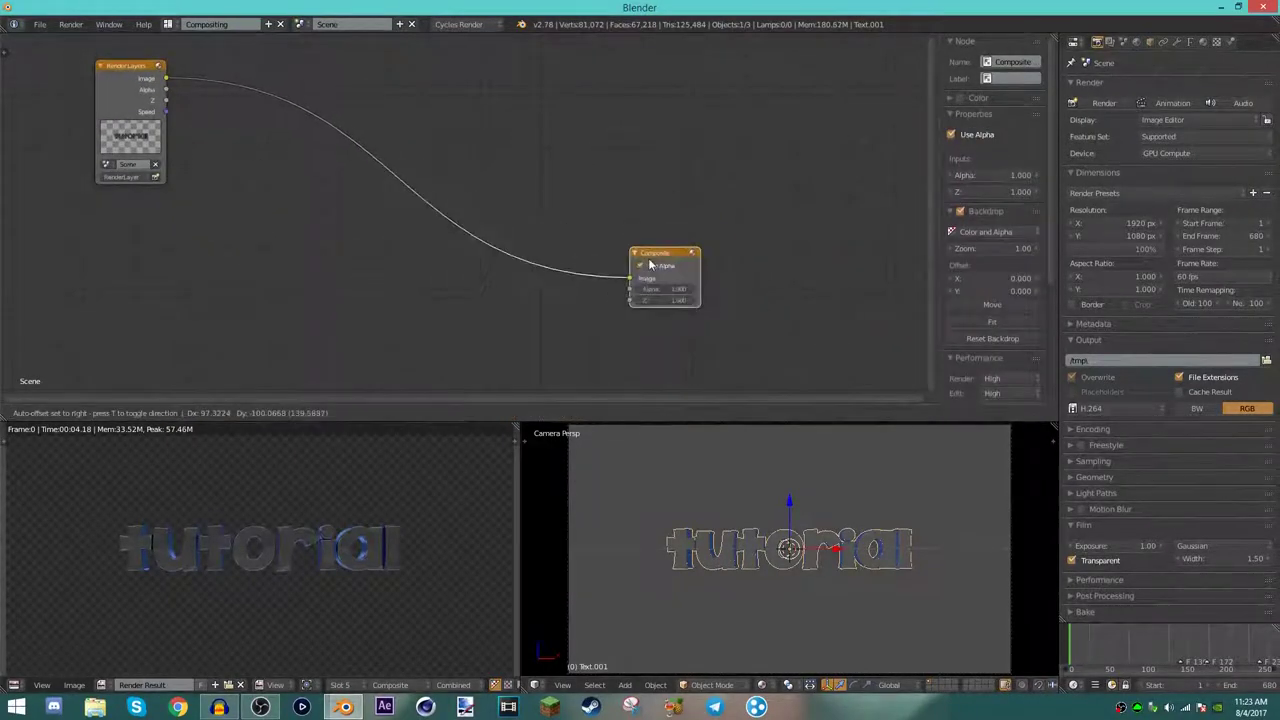
left_click(132, 118)
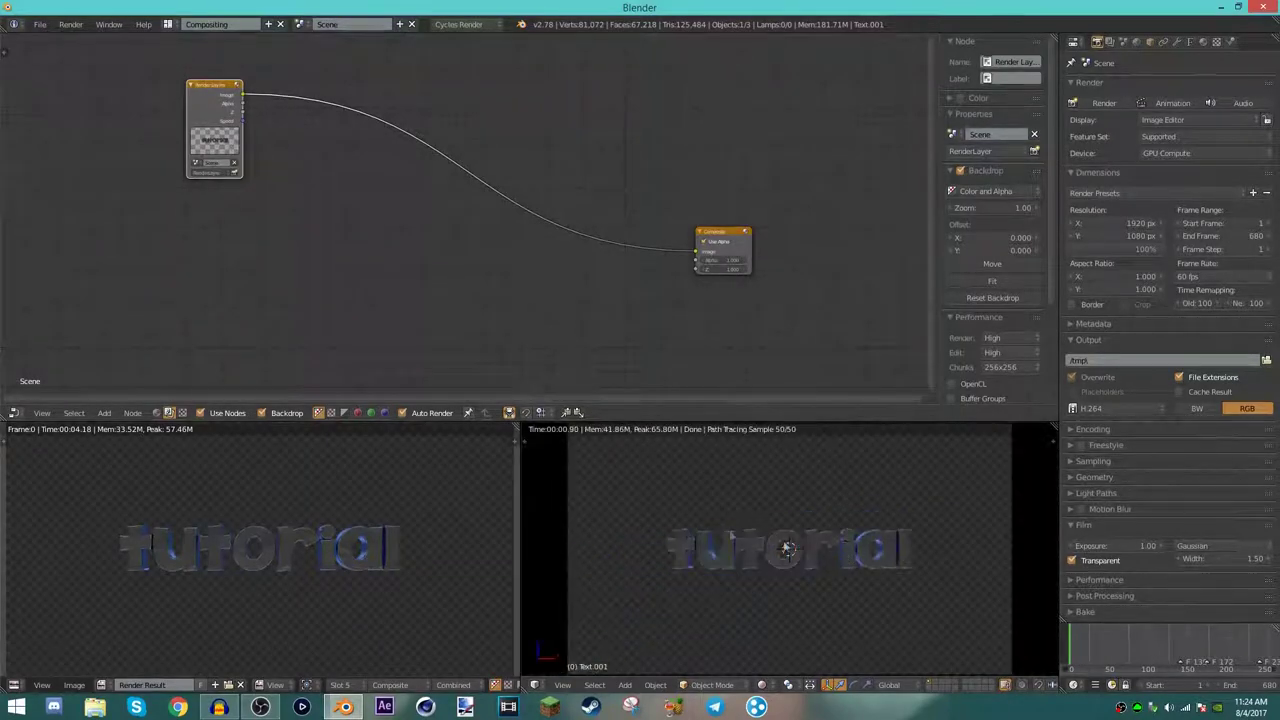
- Insert an Alpha Over node on the Render Layers–Composite link
key("shift+z")
left_click(104, 412)
mouse_move(125, 357)
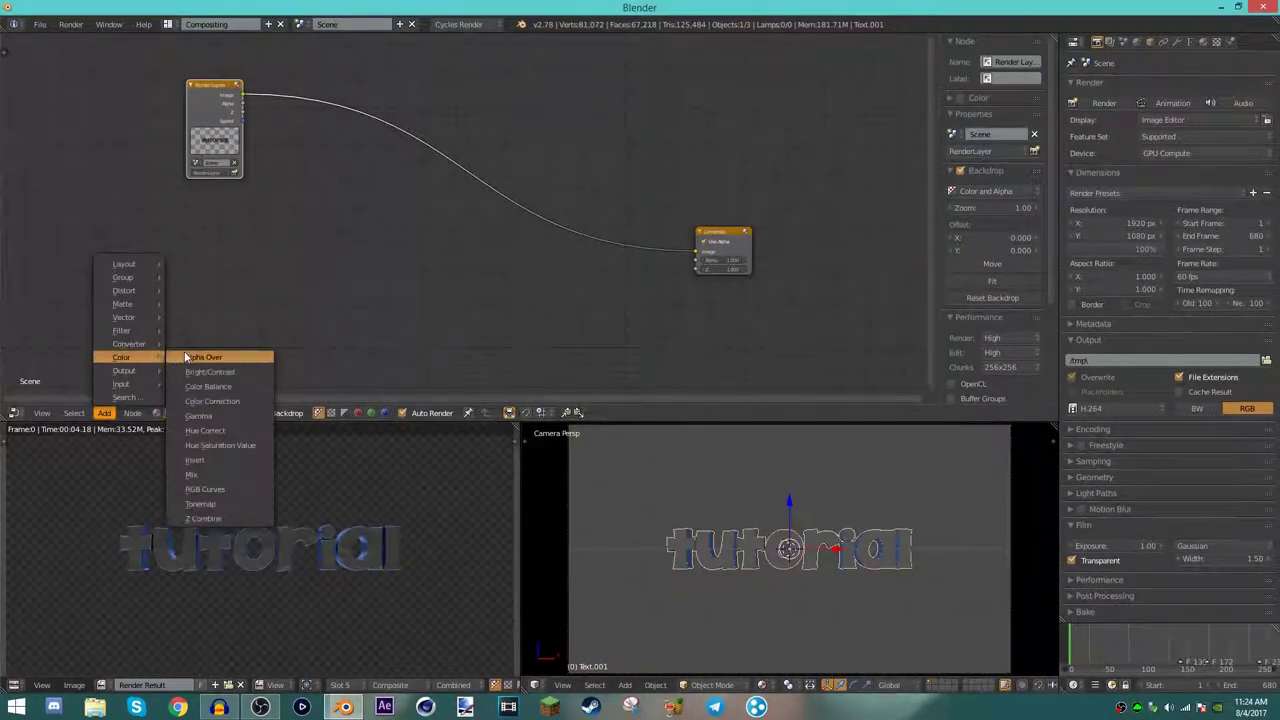
left_click(203, 357)
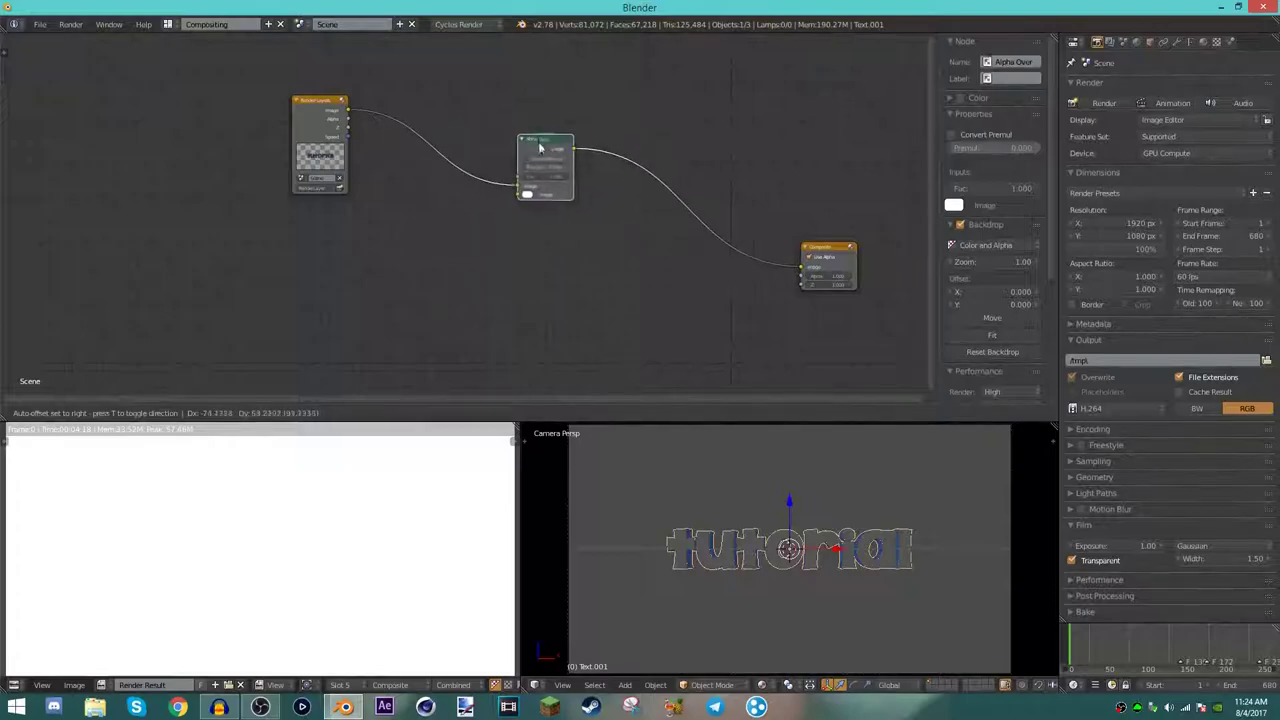
left_click(500, 155)
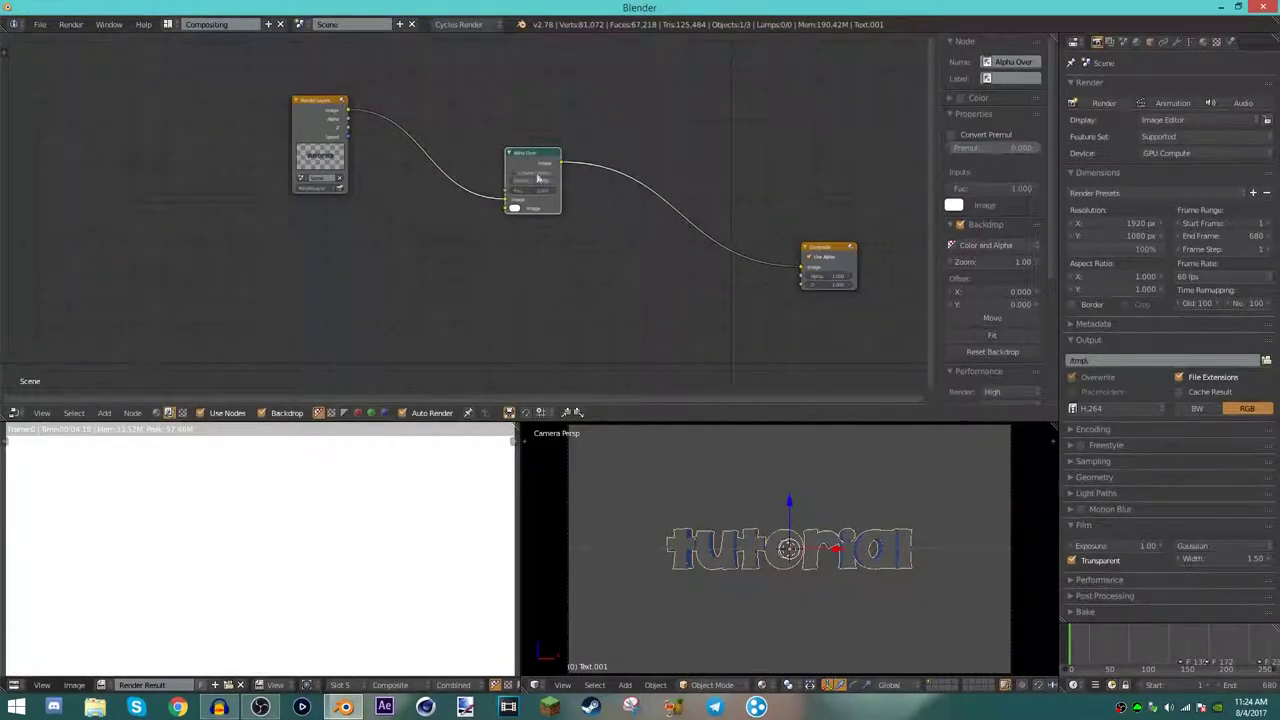
left_click_drag(522, 163, 536, 160)
- Connect the Render Layers image into Alpha Over's second input
left_click(325, 125)
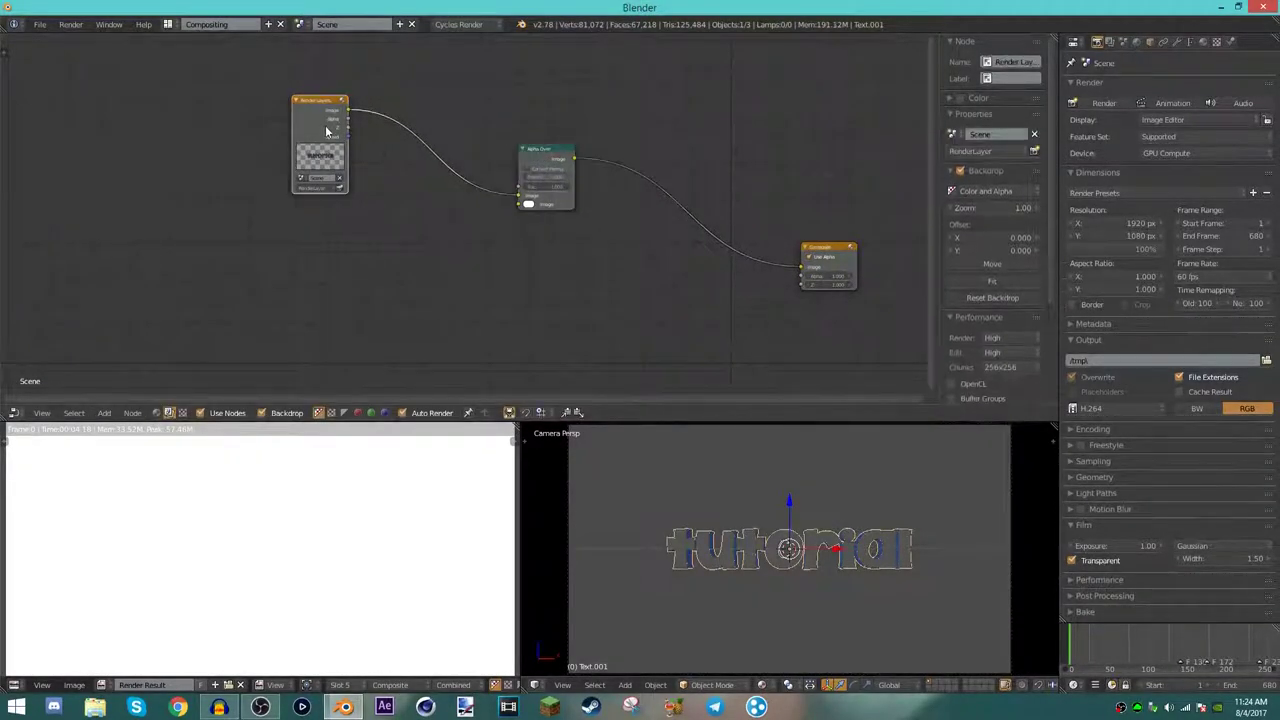
left_click_drag(350, 112, 515, 202)
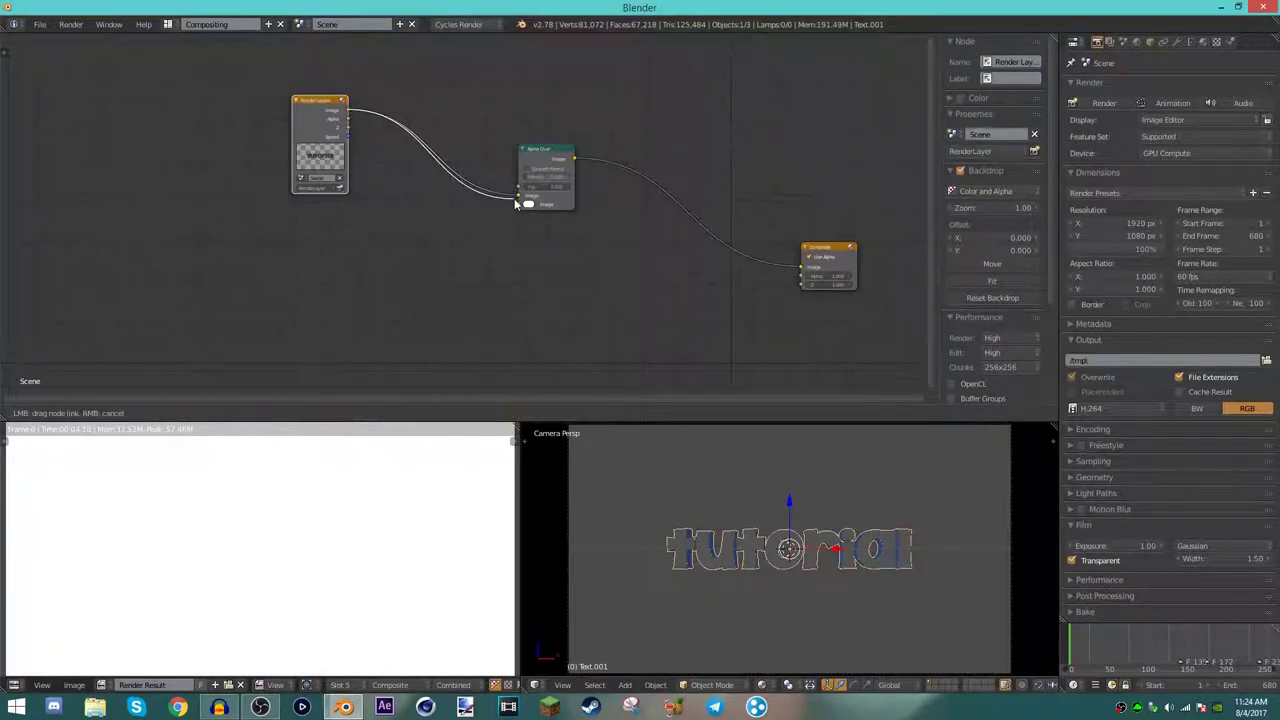
middle_click_drag(507, 206, 577, 239)
scroll(577, 239, "up", 2)
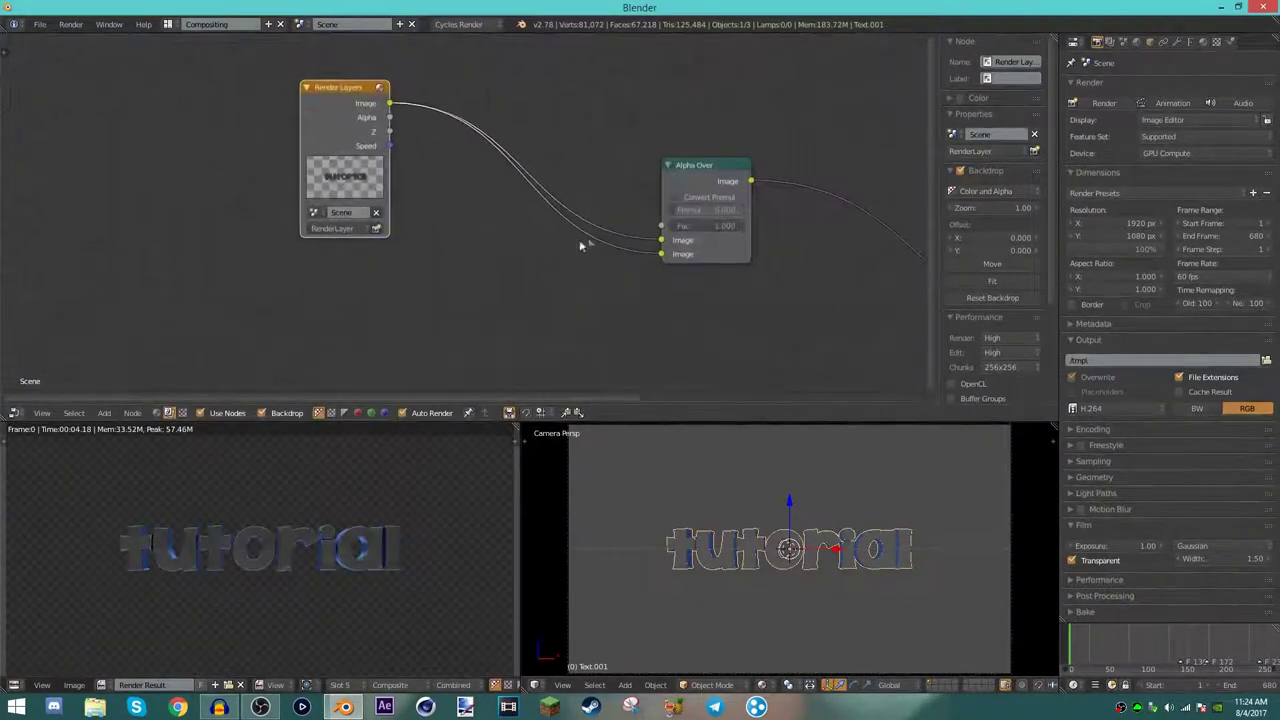
scroll(410, 190, "up", 2)
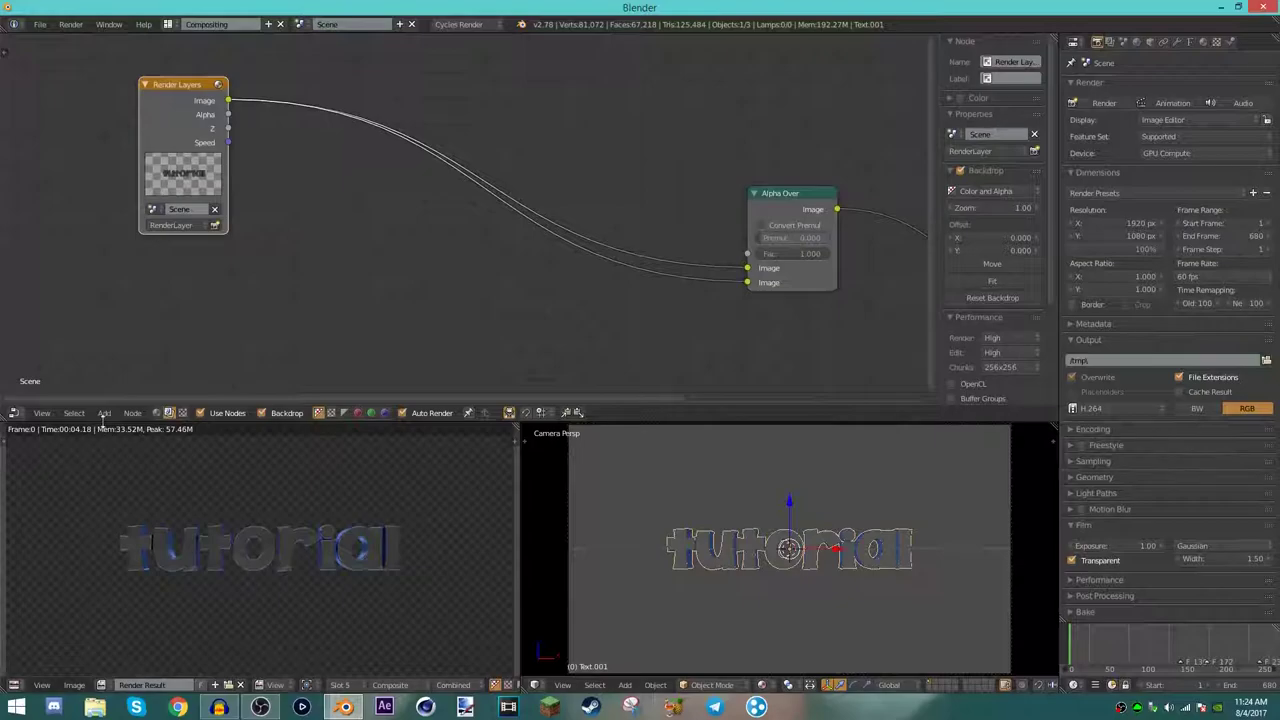
- Add a Sun Beams node and place it down-right of Render Layers
left_click(103, 413)
left_click(237, 471)
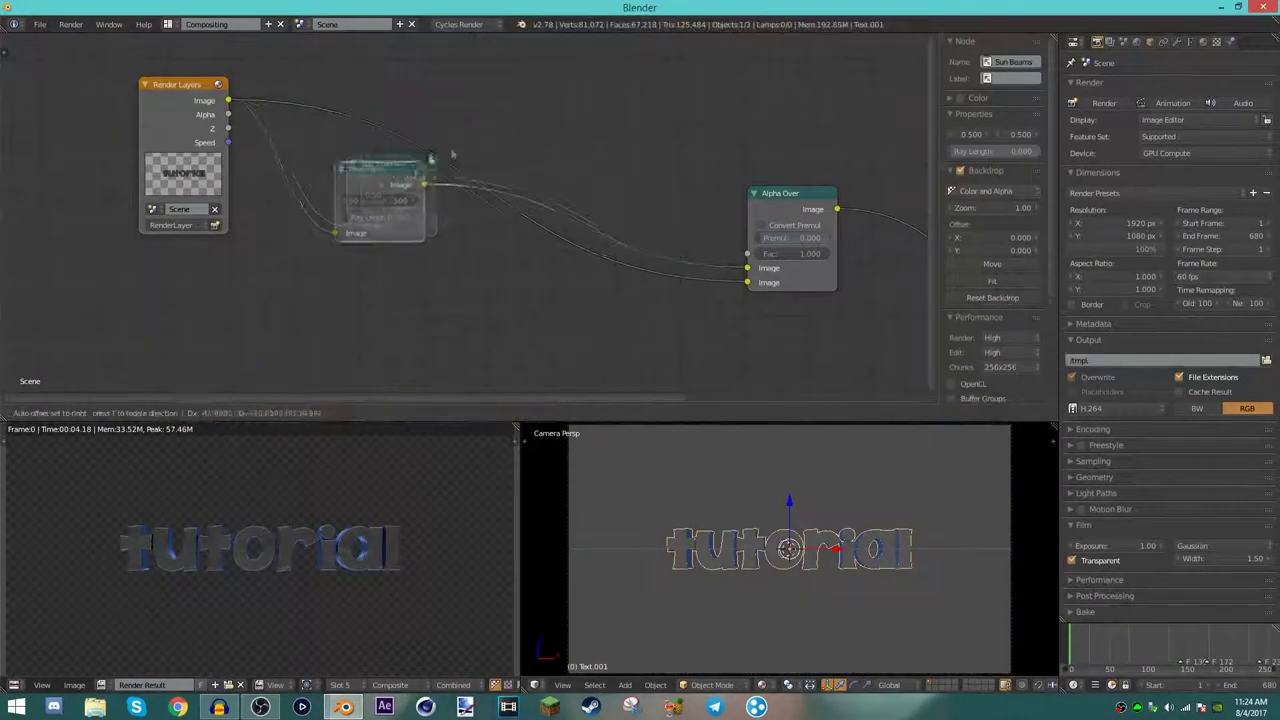
left_click(468, 112)
middle_click_drag(242, 144, 464, 140)
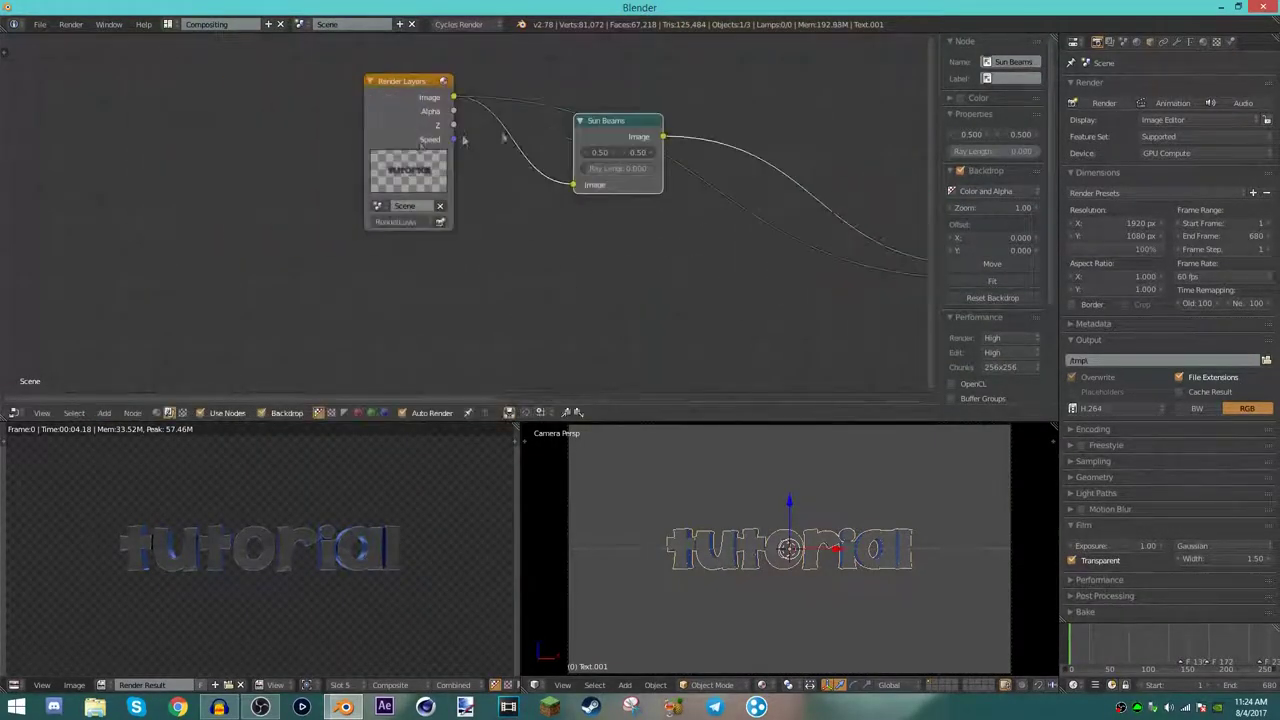
middle_click_drag(395, 160, 55, 152)
left_click_drag(295, 159, 376, 225)
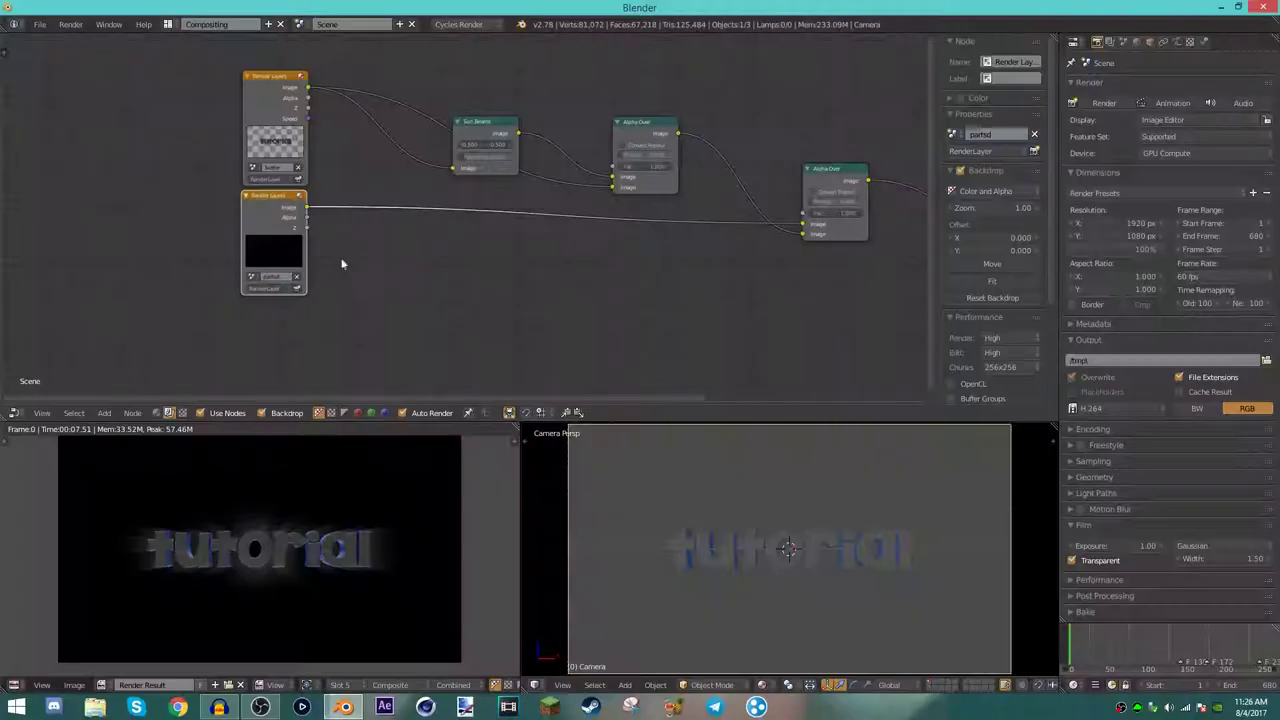
- Spread the node tree, shifting Sun Beams left and down and Alpha Over right
scroll(486, 216, "up", 2)
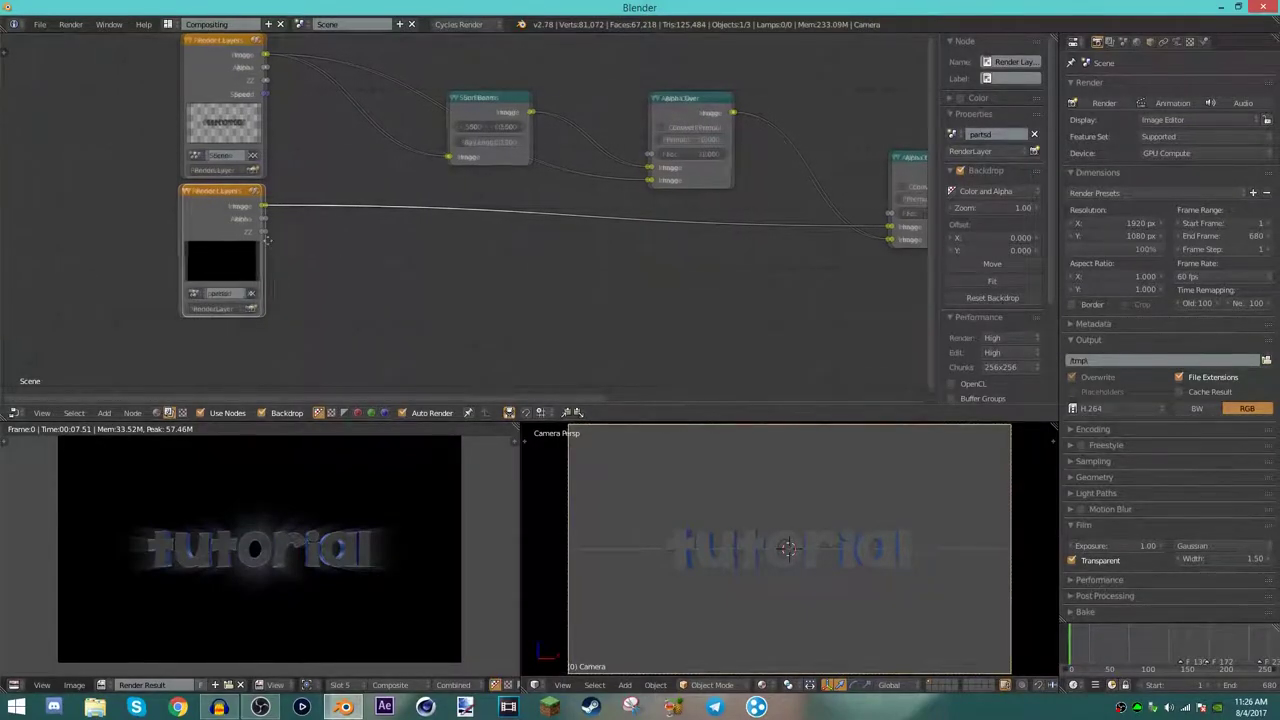
middle_click_drag(231, 231, 630, 187)
scroll(354, 202, "down", 1)
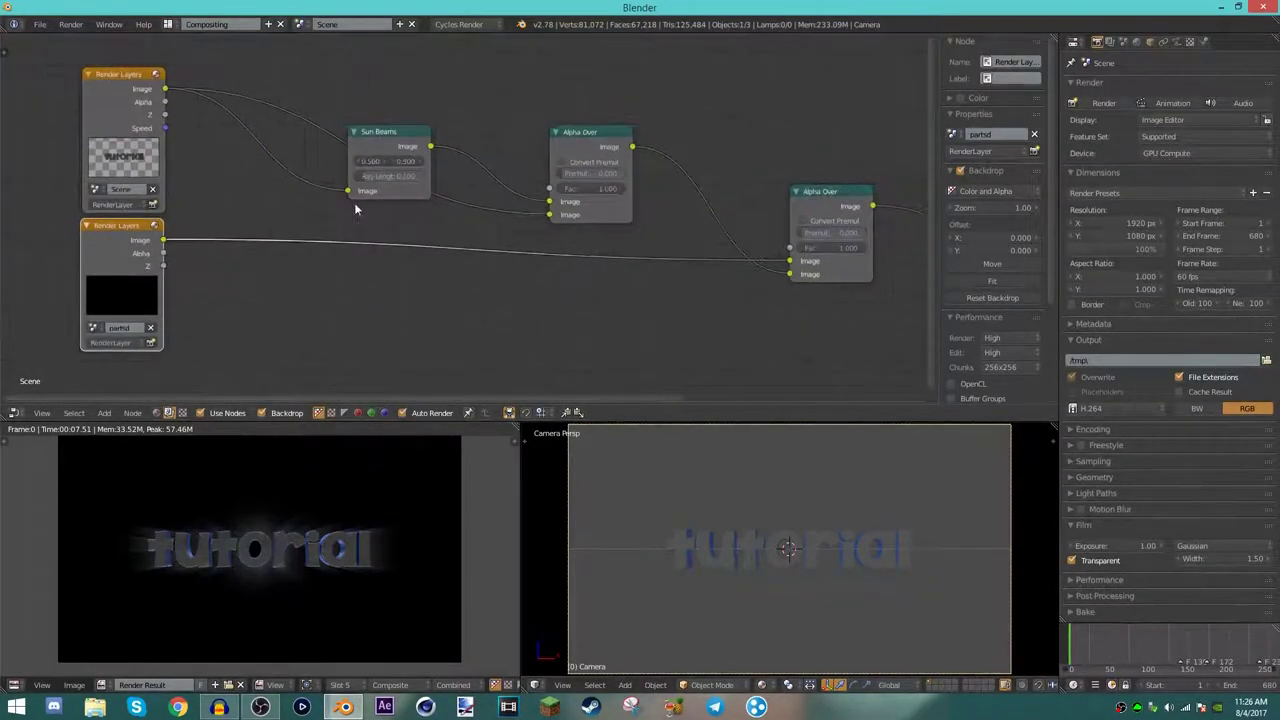
left_click_drag(394, 142, 367, 142)
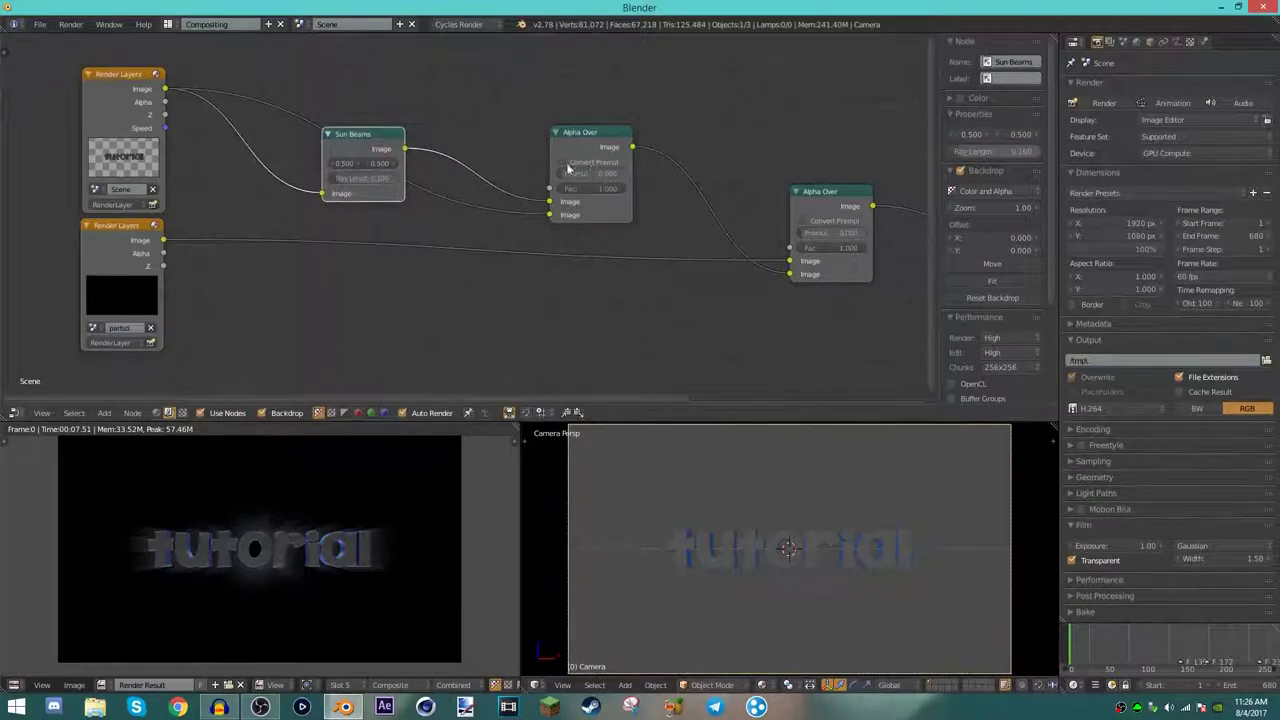
left_click_drag(567, 170, 590, 175)
middle_click_drag(394, 163, 552, 197)
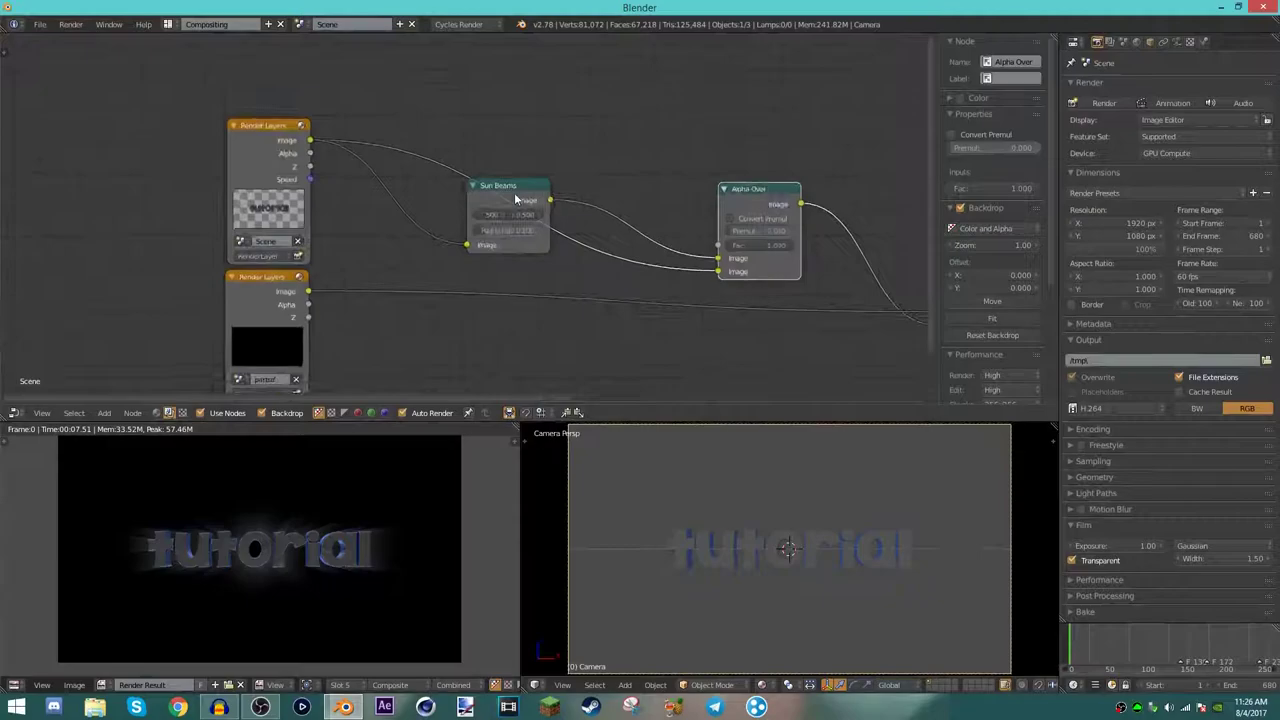
scroll(514, 198, "up", 2)
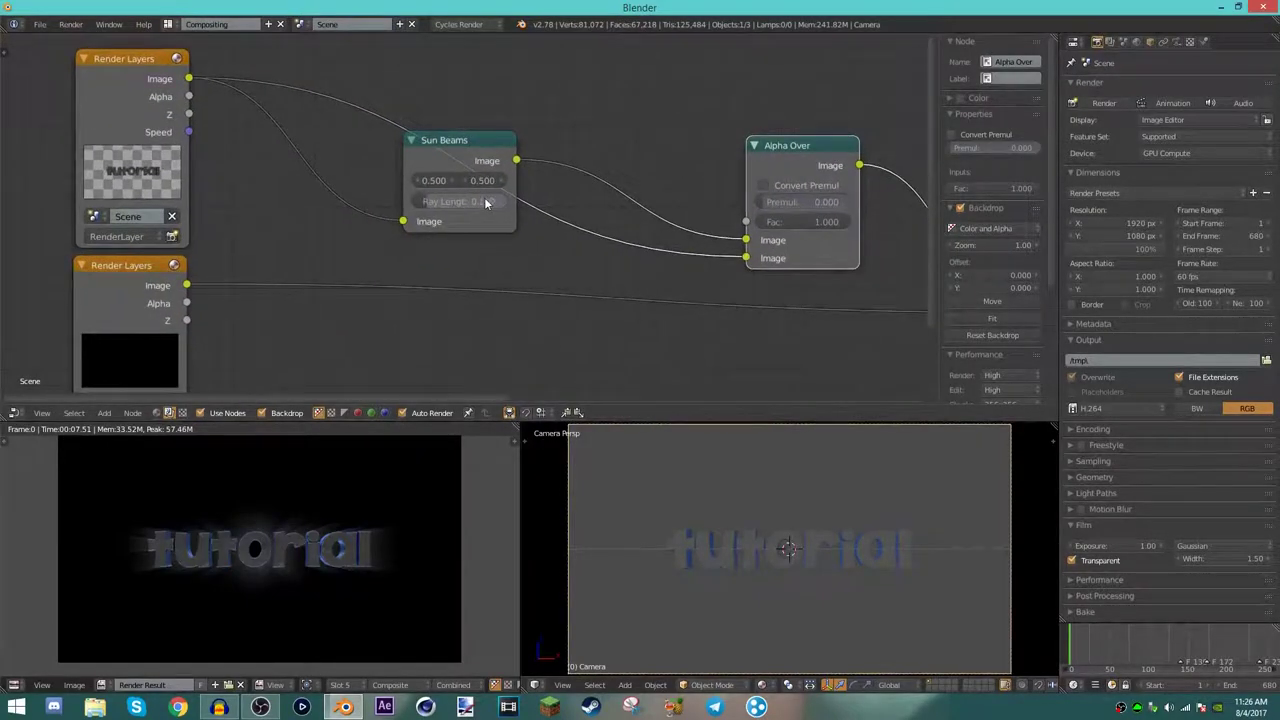
scroll(480, 150, "down", 2)
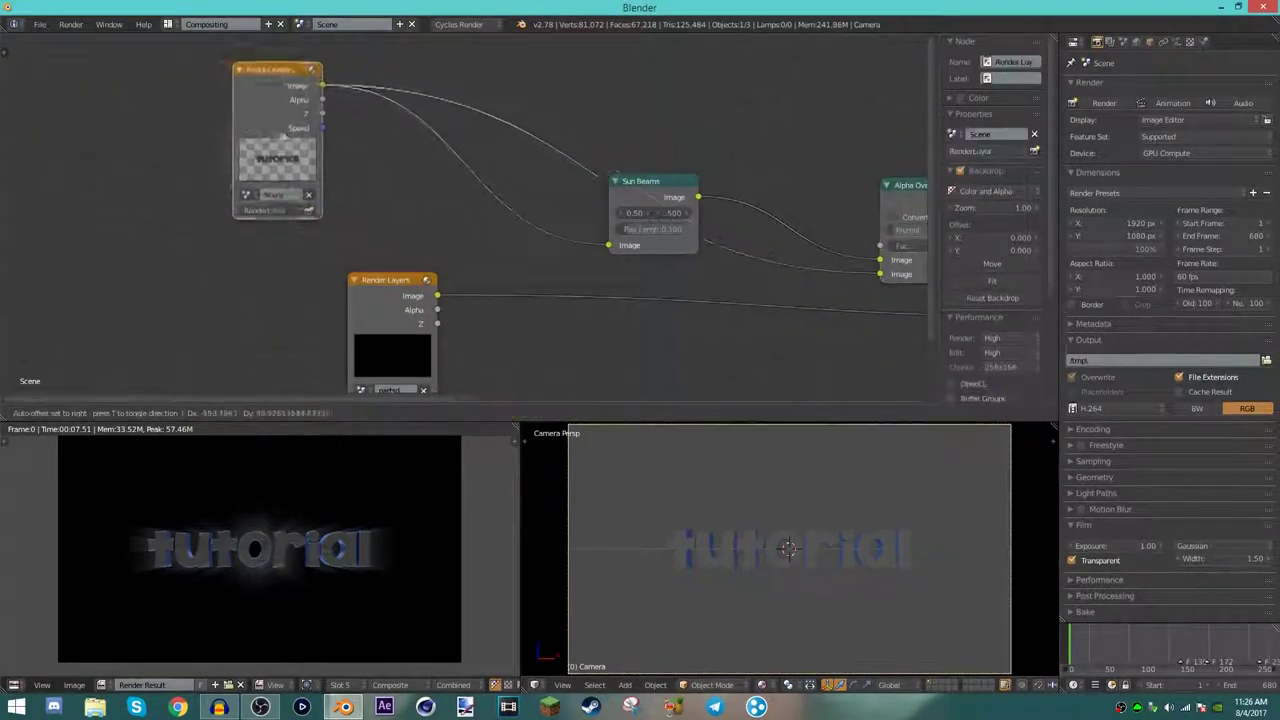
scroll(500, 160, "down", 2)
left_click_drag(357, 145, 350, 175)
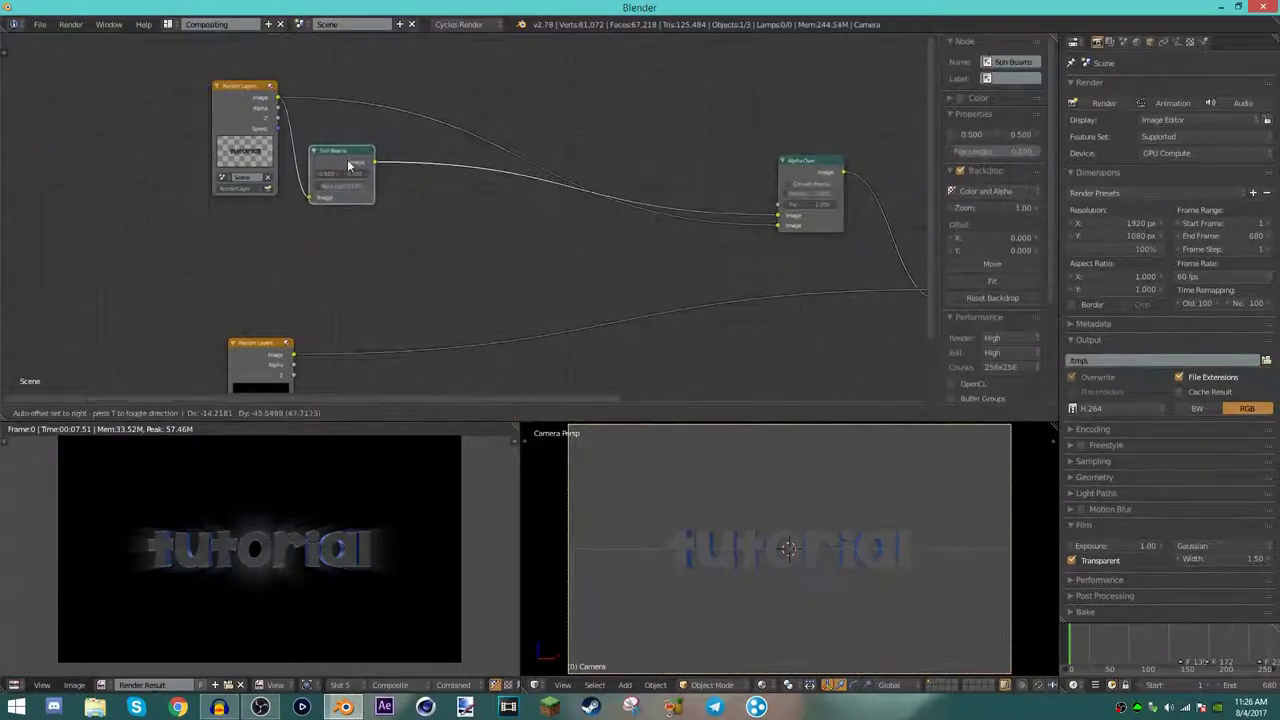
- Insert a Displace node between Sun Beams and Alpha Over with X Scale 20
left_click(104, 412)
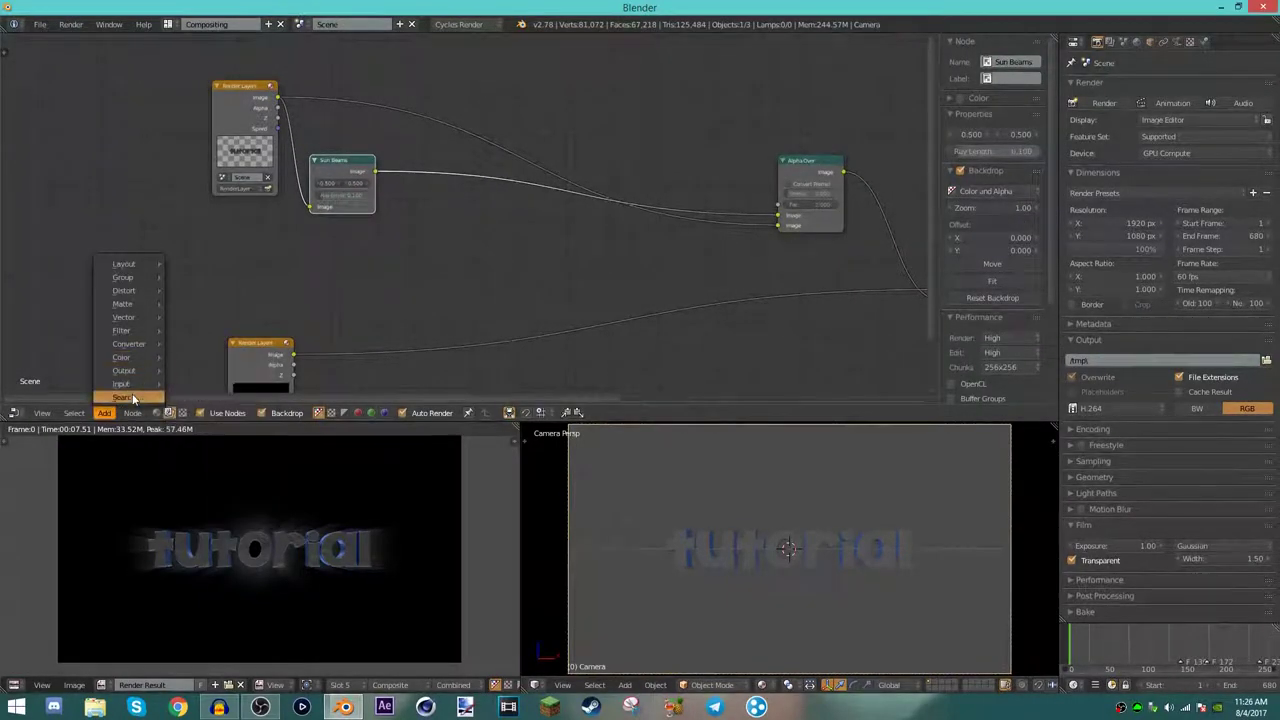
left_click(180, 445)
left_click(510, 110)
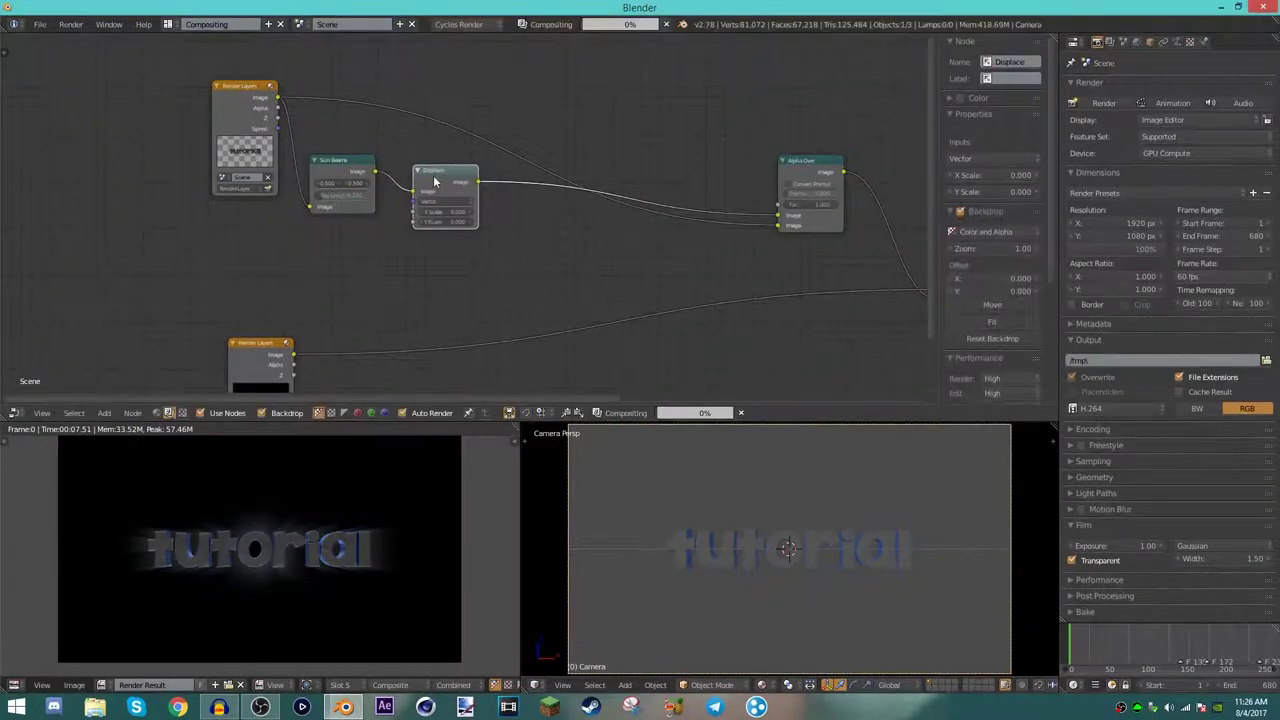
left_click_drag(433, 175, 537, 181)
left_click(548, 208)
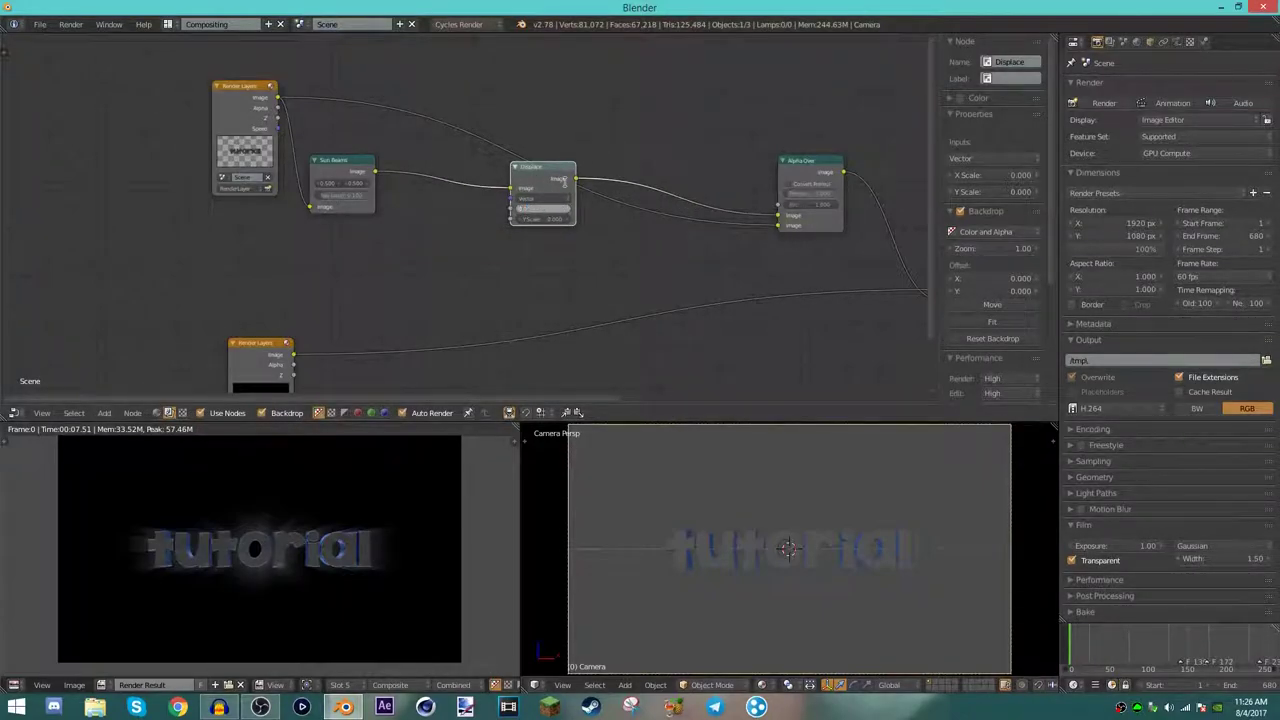
key("Return")
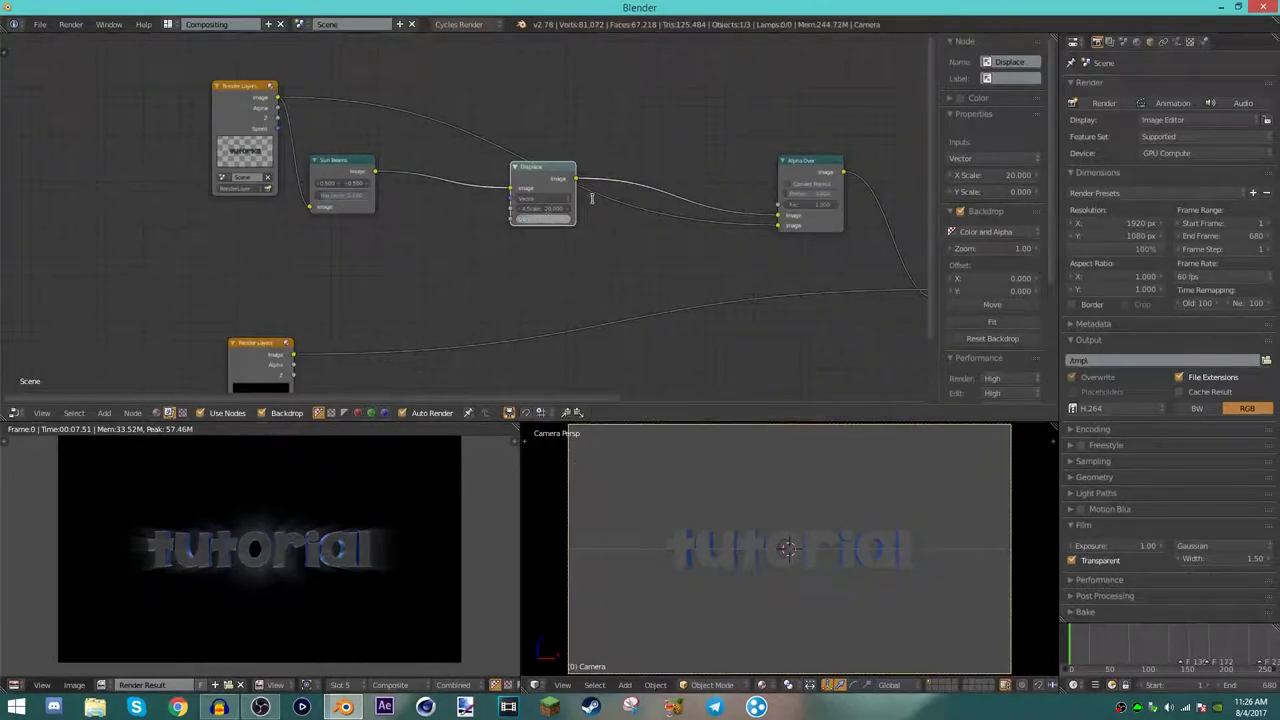
type("20.000")
scroll(586, 194, "down", 2)
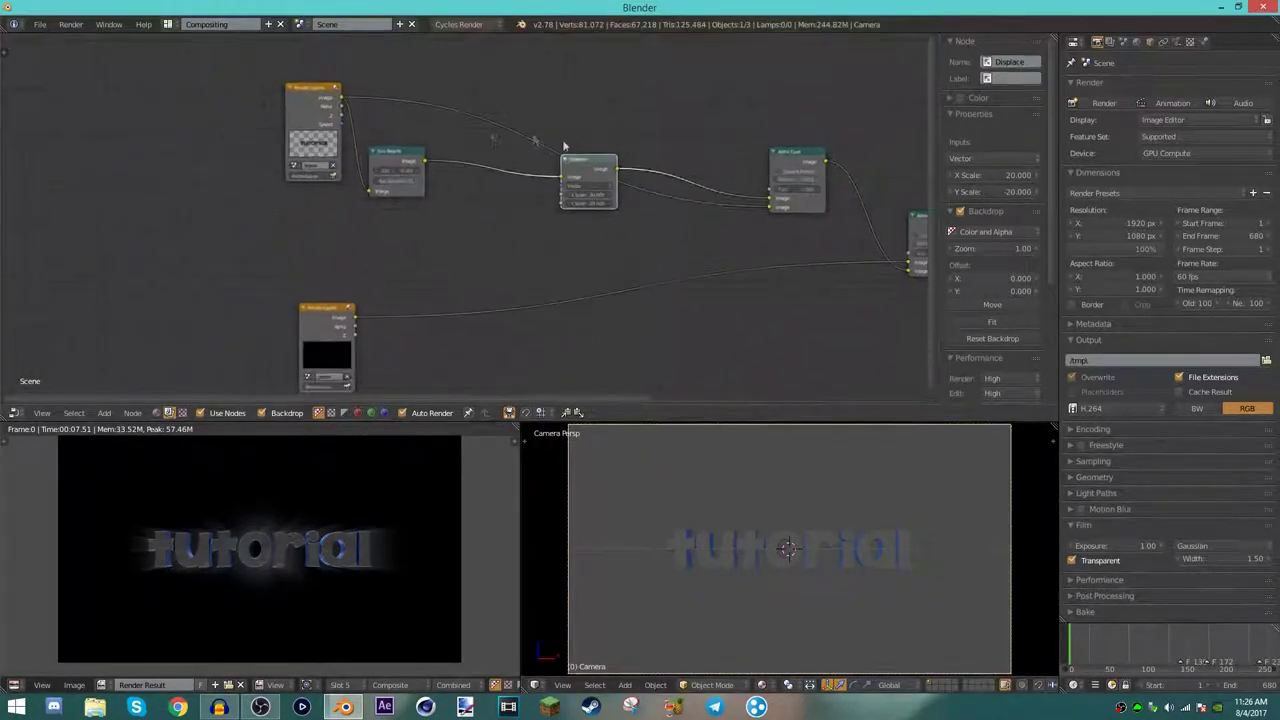
- Add a Texture node and link its Value into the Displace vector
left_click(400, 136)
left_click(105, 413)
mouse_move(121, 384)
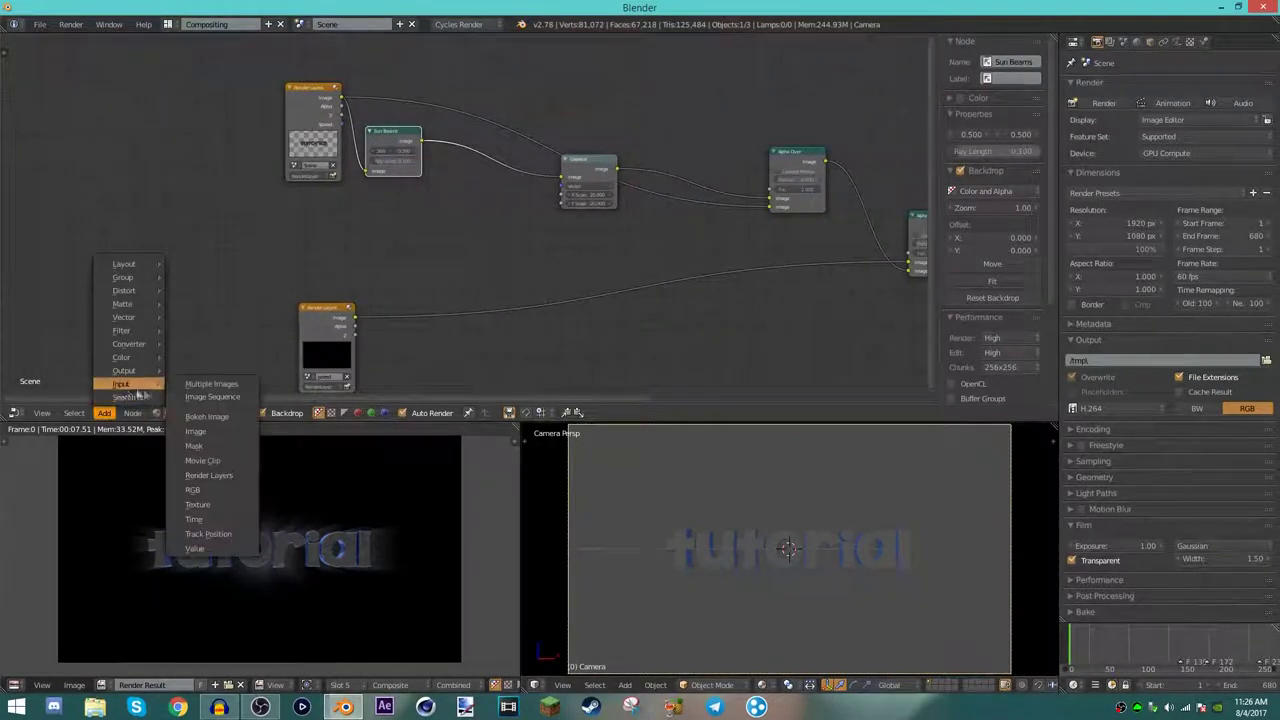
left_click(204, 504)
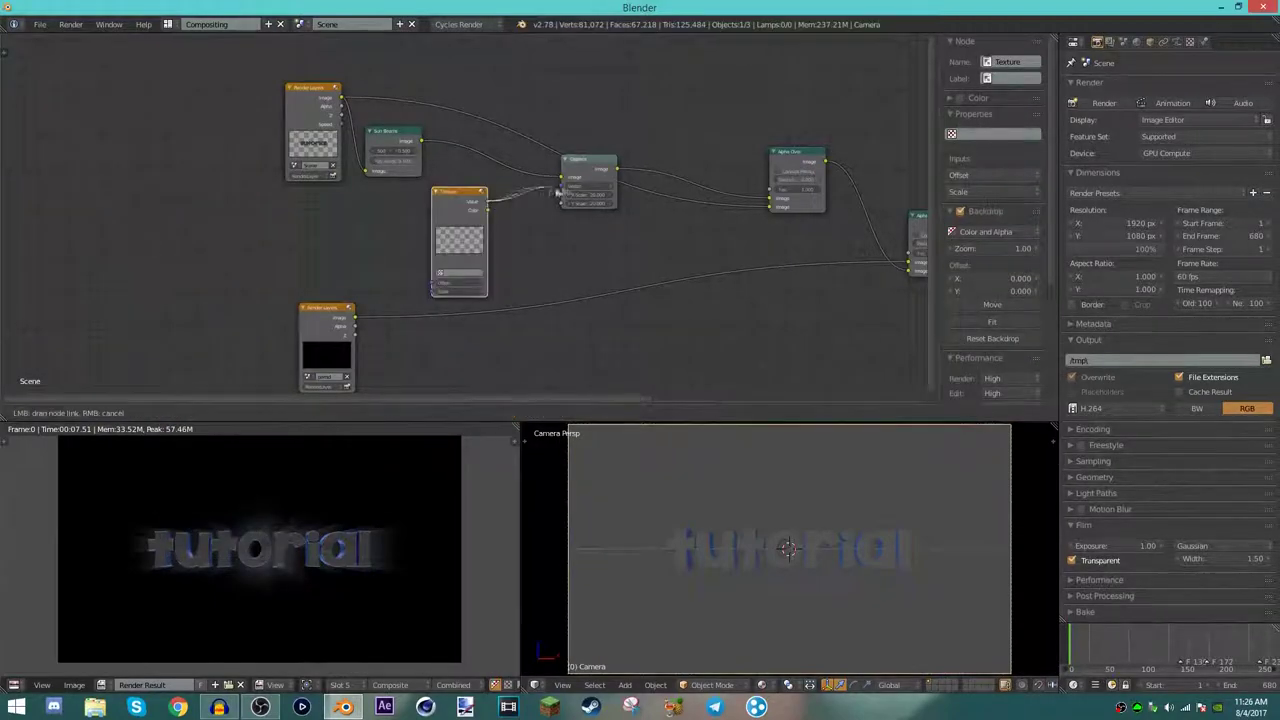
left_click(463, 229)
scroll(463, 229, "up", 2)
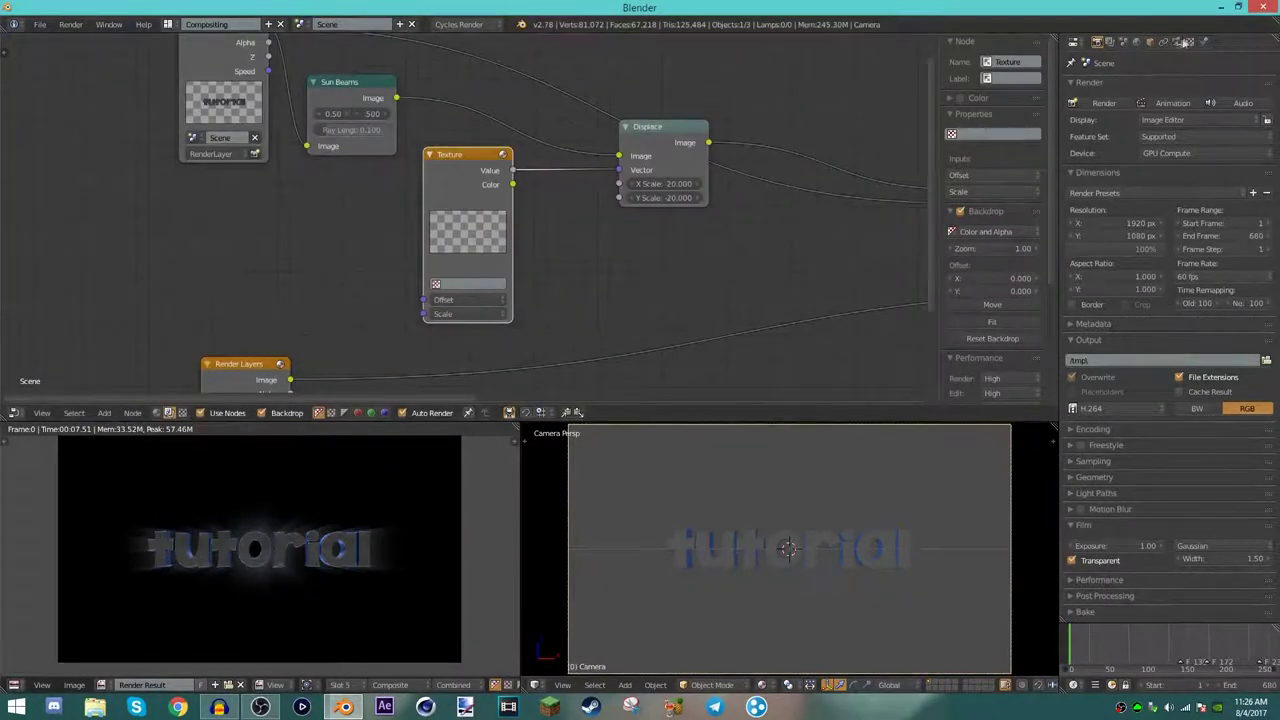
left_click(1186, 42)
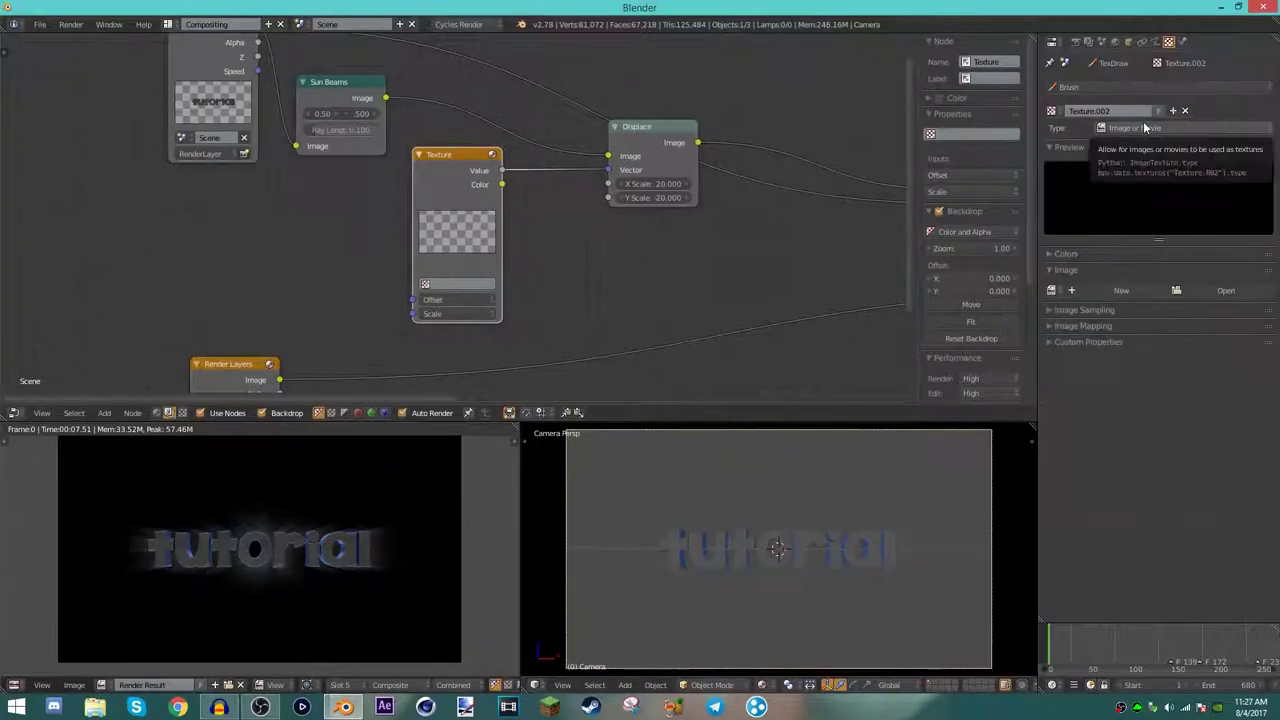
- Make the Texture node use a Magic texture 'Shine' with depth 6 and turbulence 7
left_click(1143, 125)
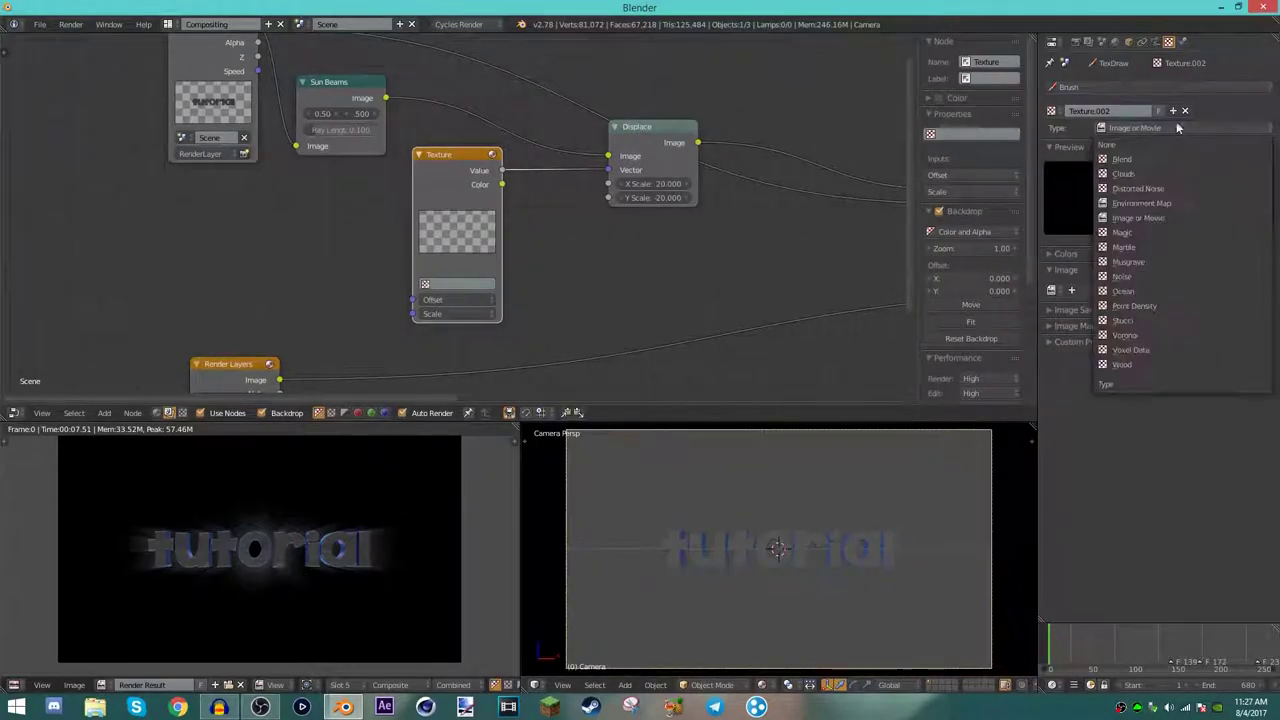
left_click(1136, 232)
type("Shine")
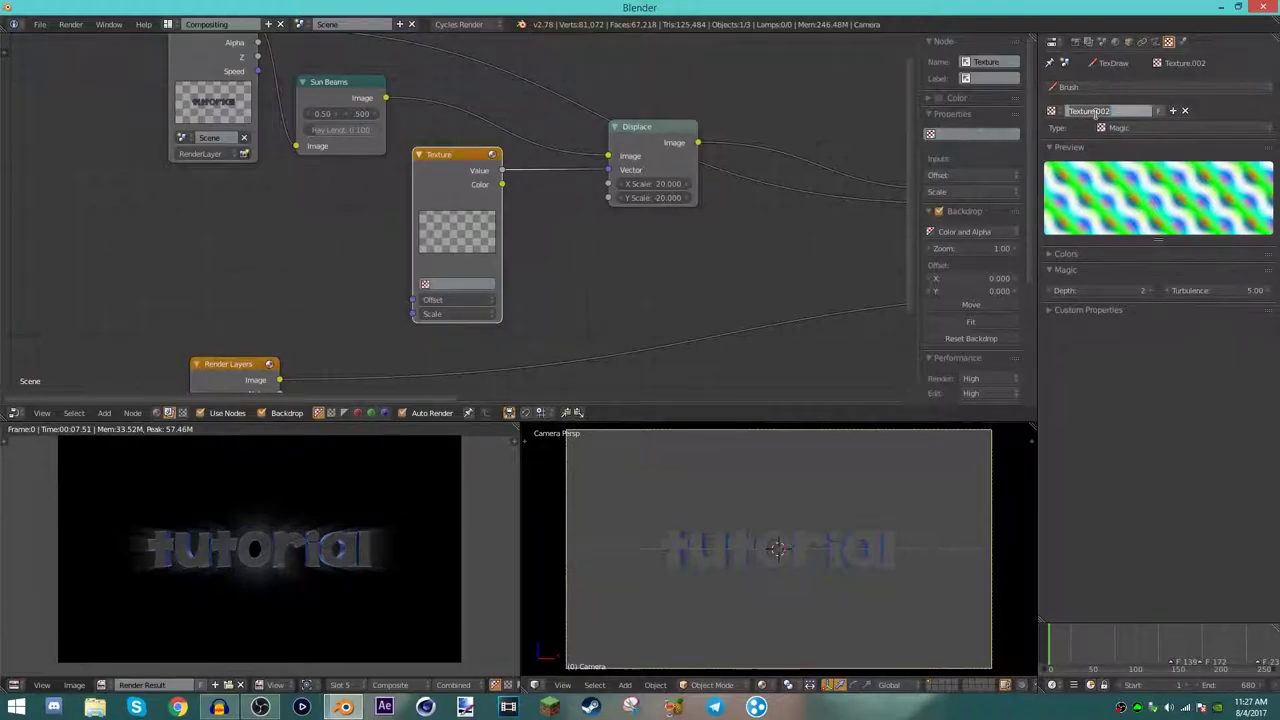
left_click(425, 284)
left_click(453, 300)
left_click(1151, 290)
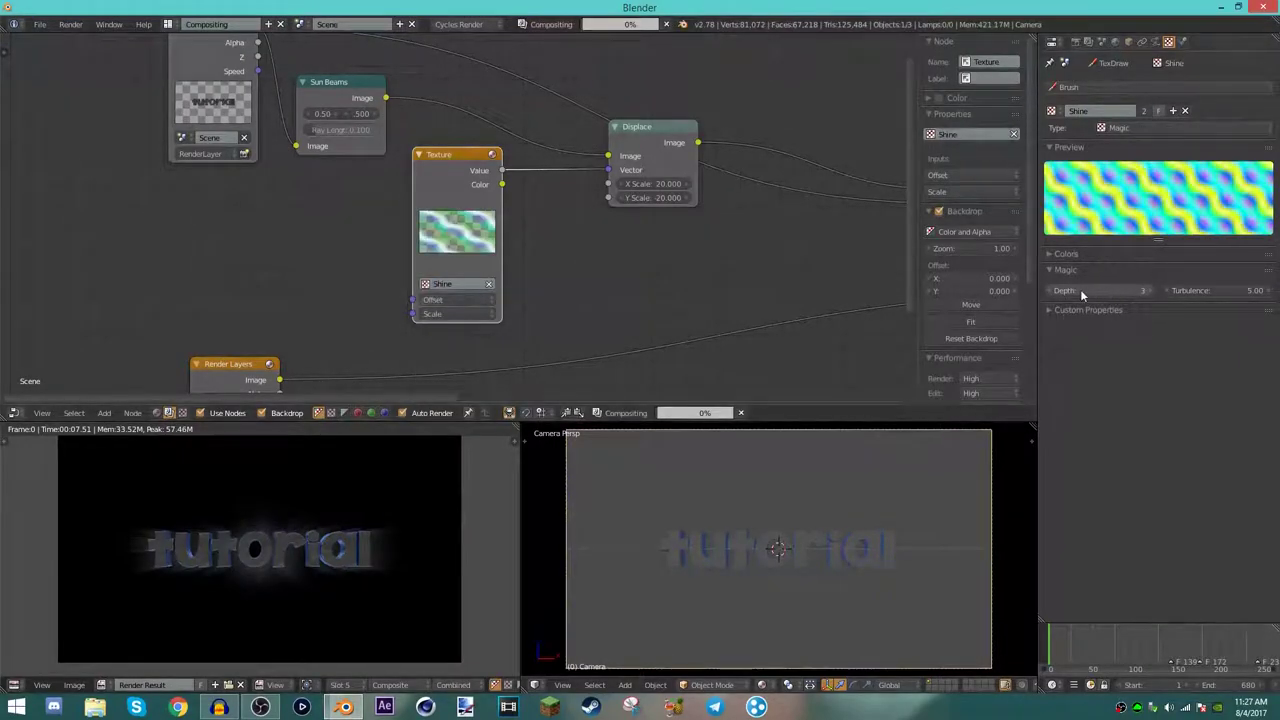
left_click_drag(1256, 296, 1275, 296)
scroll(684, 233, "down", 2)
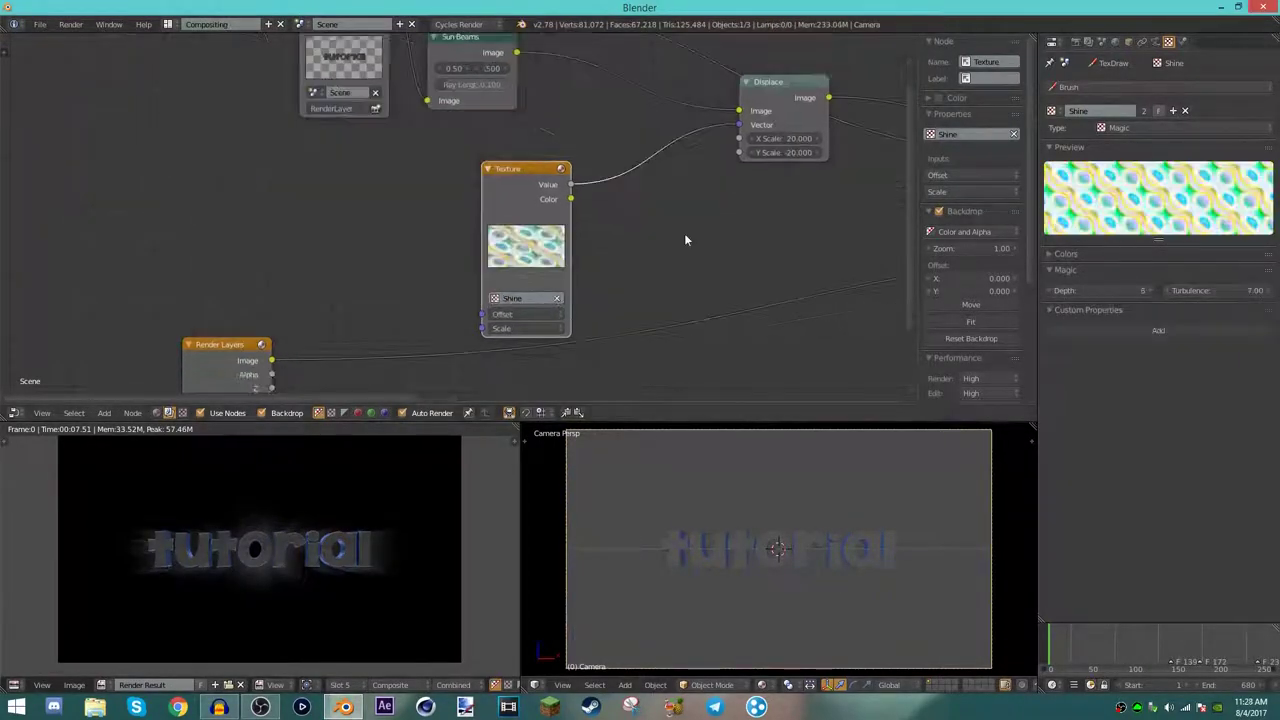
scroll(485, 178, "down", 1)
scroll(495, 190, "down", 1)
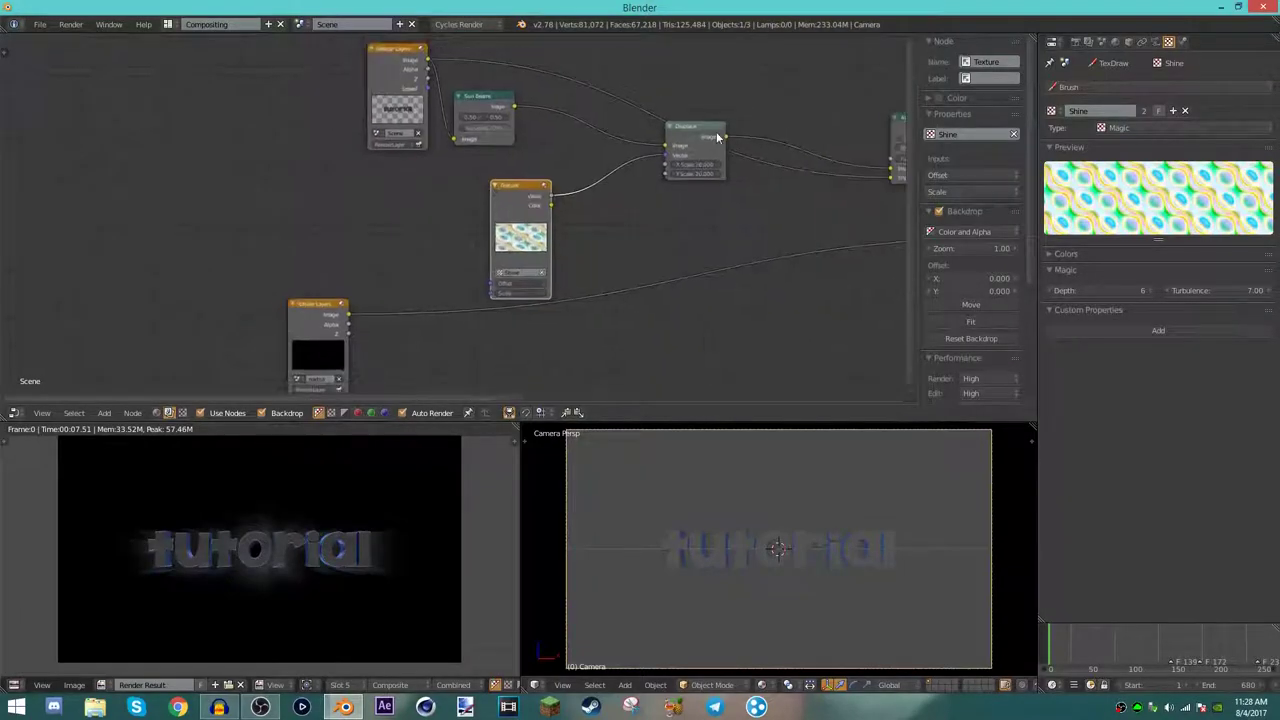
- Reposition the Displace and Texture nodes so the whole chain is visible
left_click_drag(712, 150, 700, 150)
middle_click_drag(643, 214, 476, 237)
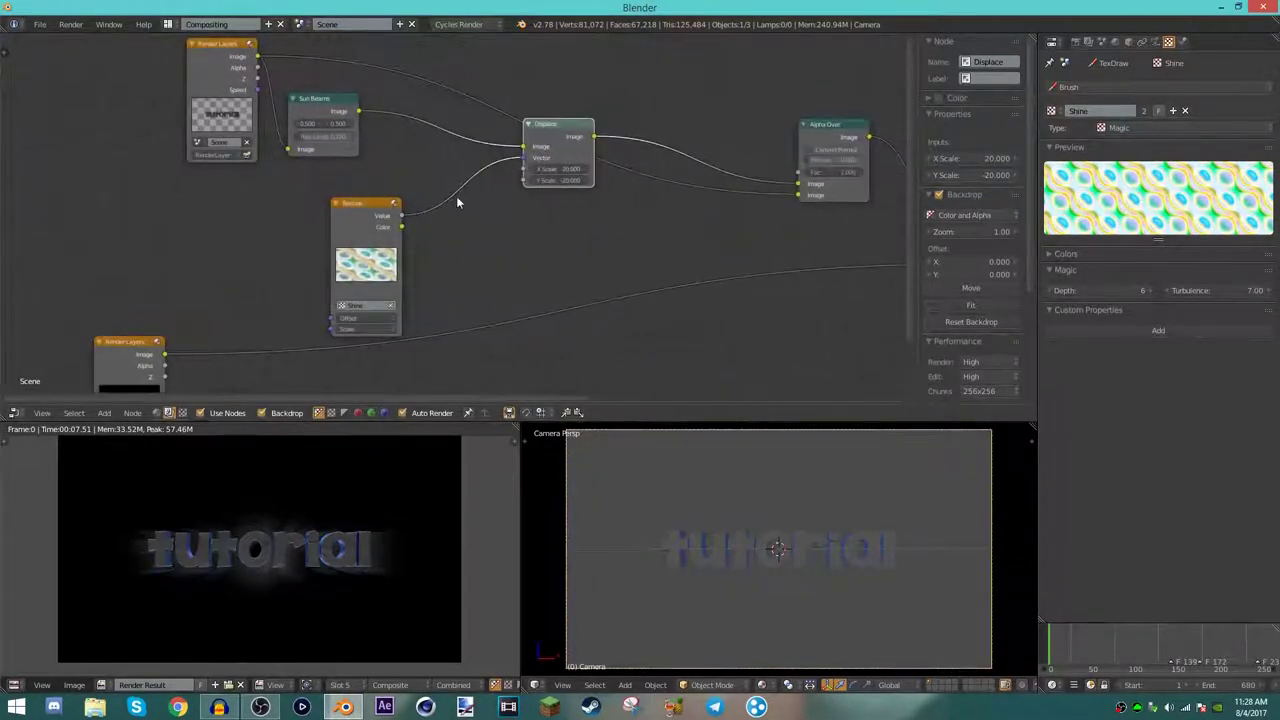
left_click_drag(370, 203, 420, 185)
middle_click_drag(572, 147, 462, 197)
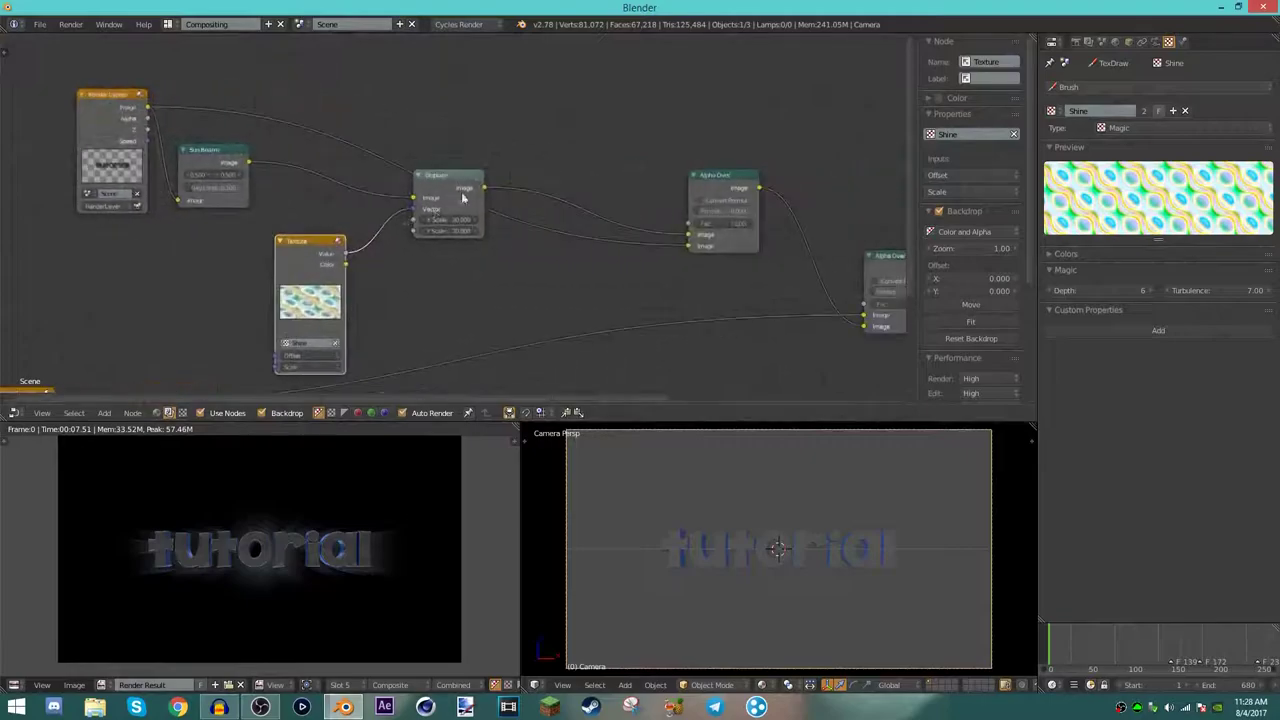
left_click_drag(462, 197, 393, 206)
middle_click_drag(273, 314, 119, 371)
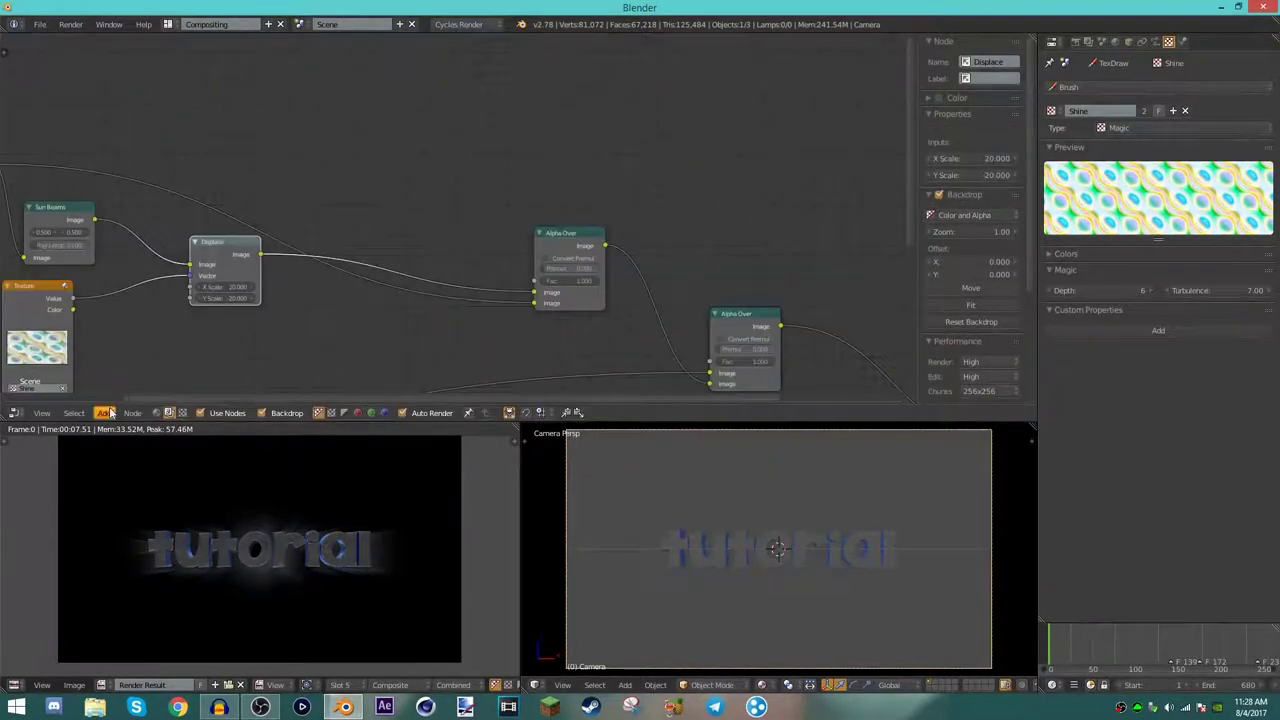
- Insert a Fast Gaussian Blur node between Displace and Alpha Over
left_click(110, 413)
left_click(200, 290)
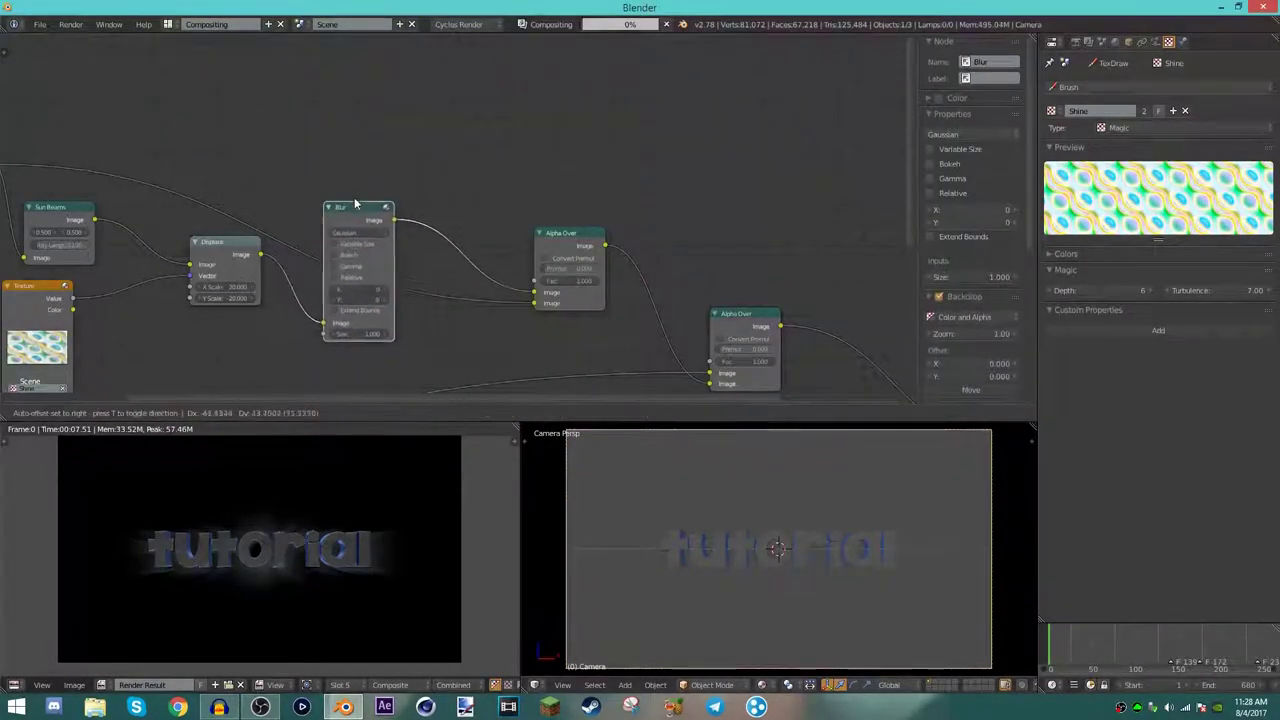
left_click(372, 201)
left_click(396, 232)
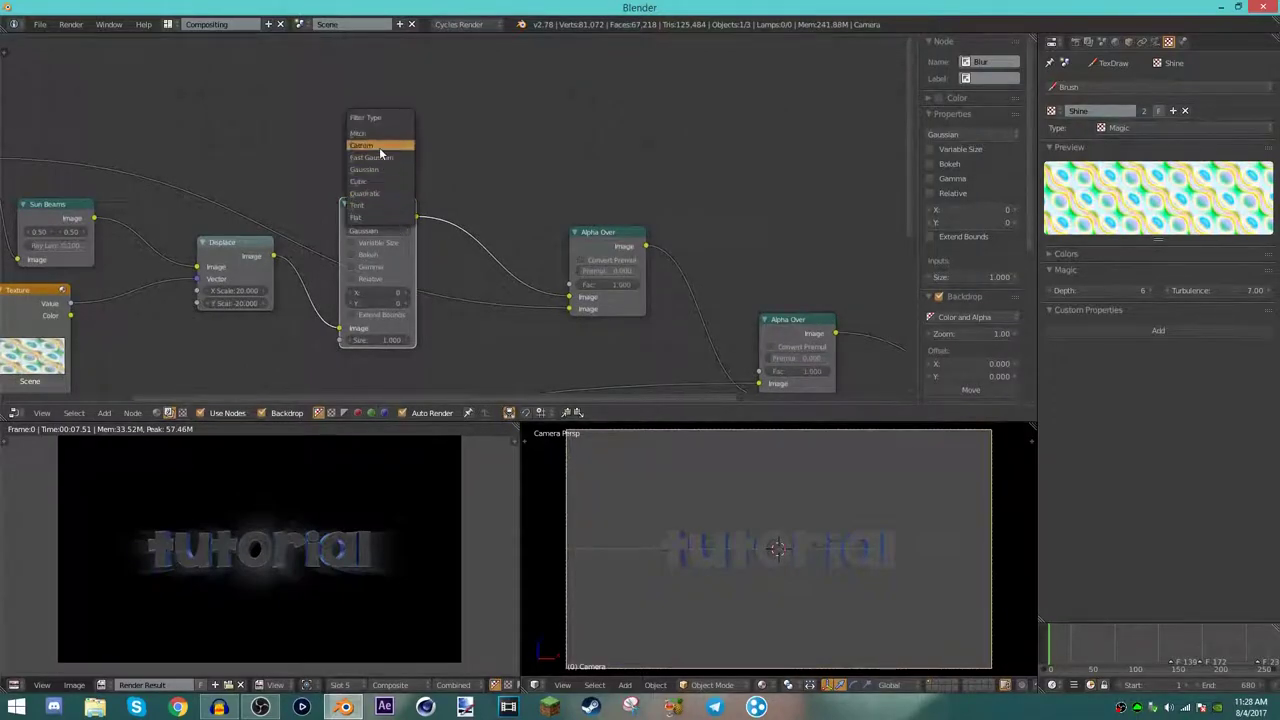
left_click(383, 150)
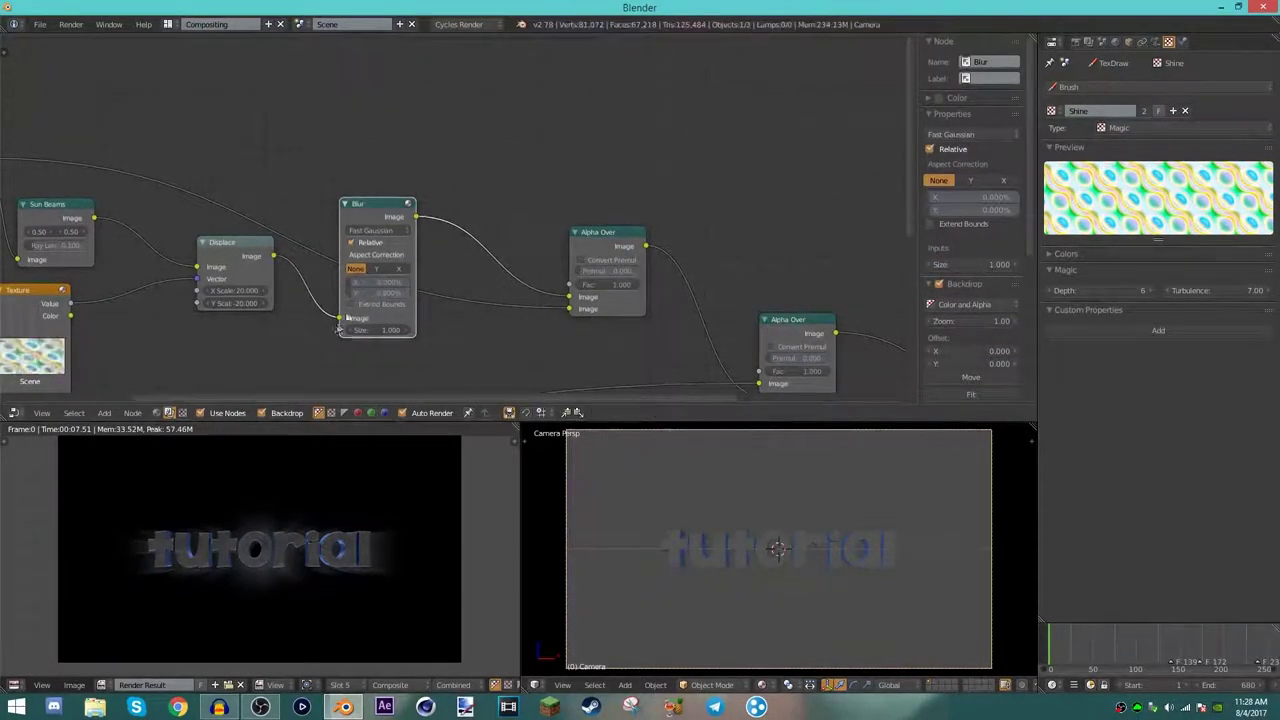
middle_click_drag(372, 300, 398, 281)
- Enable Y aspect correction and set the Blur's relative size to 0.25%
left_click(404, 249)
left_click(404, 264)
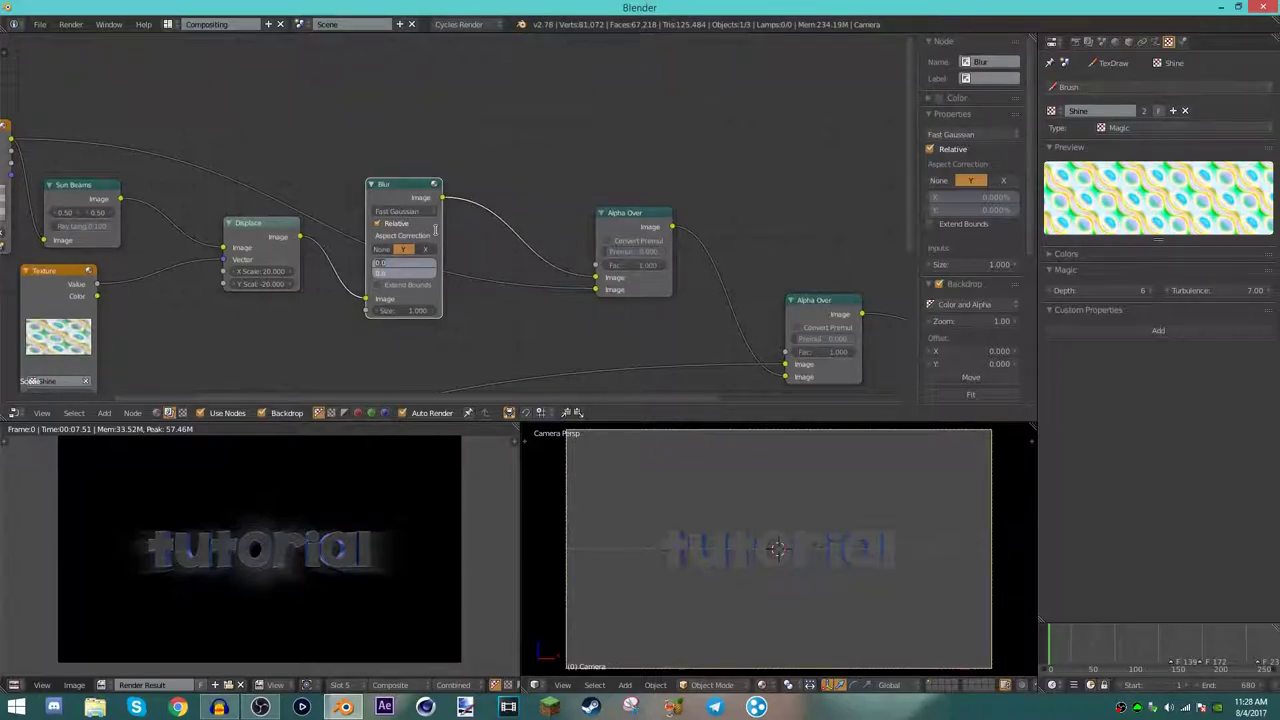
middle_click_drag(435, 229, 657, 186)
type("5")
key("Return")
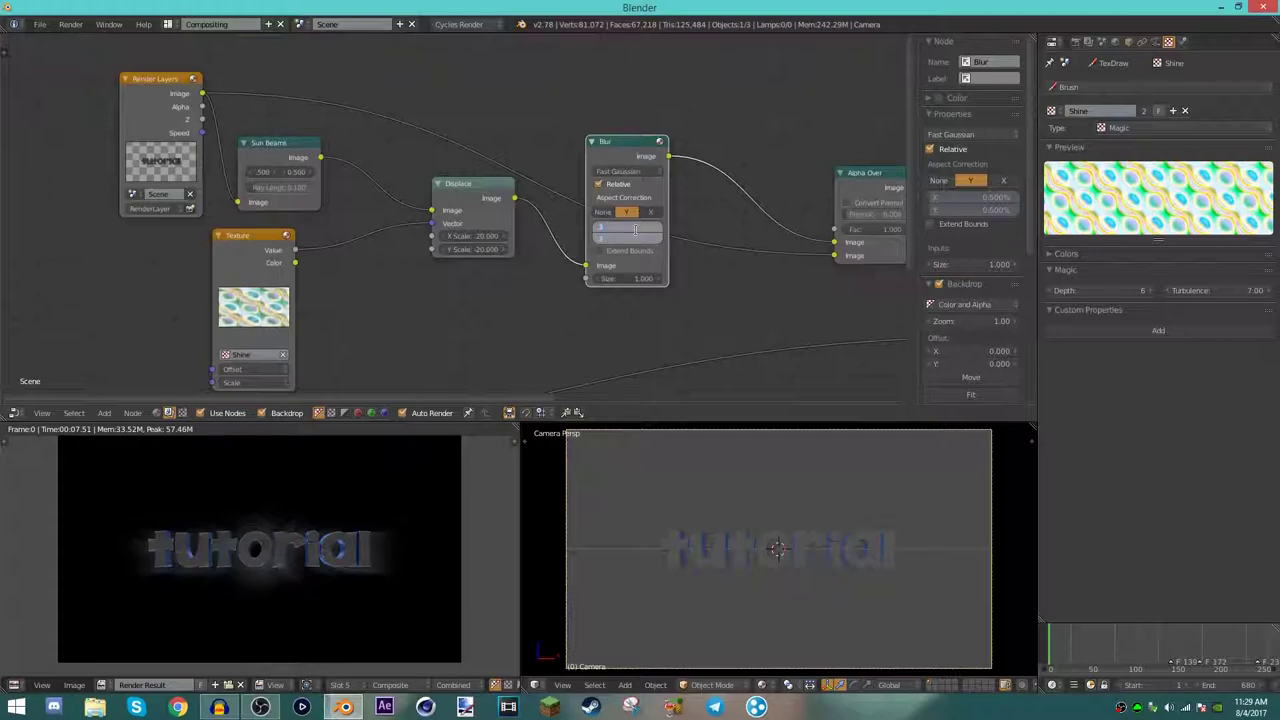
key("Return")
left_click_drag(640, 145, 734, 118)
scroll(652, 139, "down", 2)
- Add a Kirsch Filter node right after Displace
scroll(470, 174, "up", 2)
left_click_drag(470, 174, 417, 170)
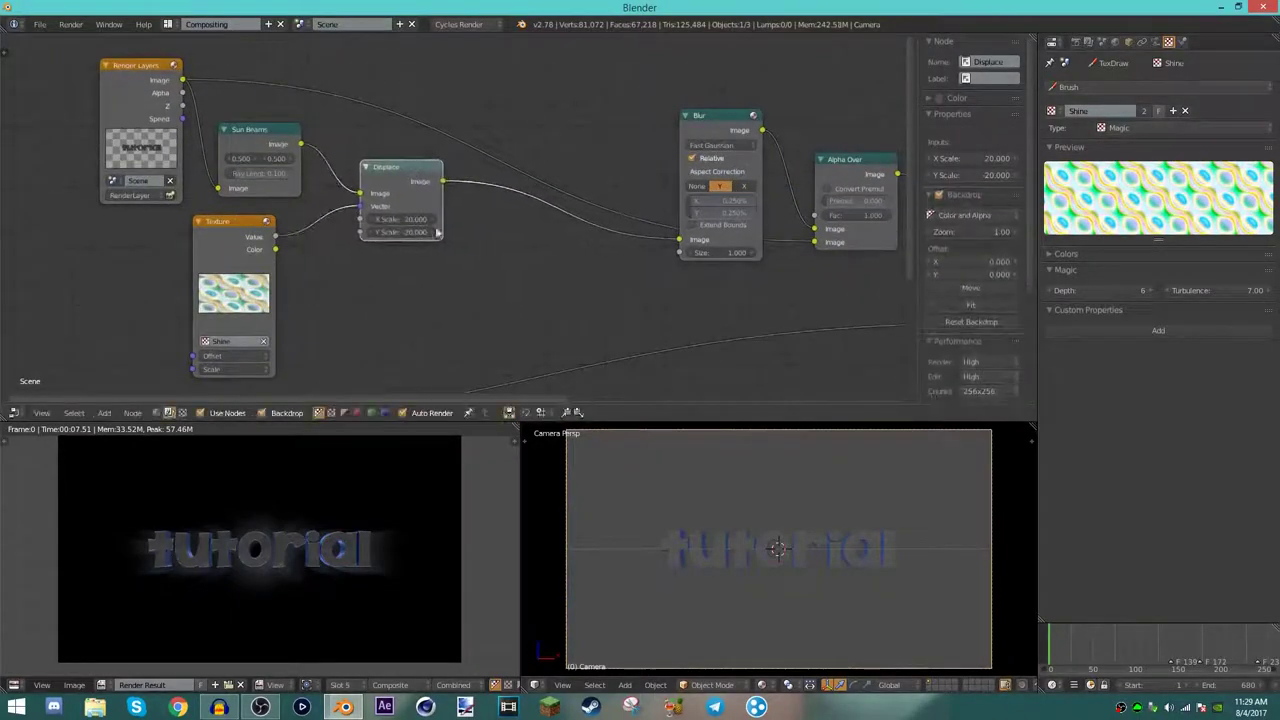
left_click(106, 412)
mouse_move(124, 330)
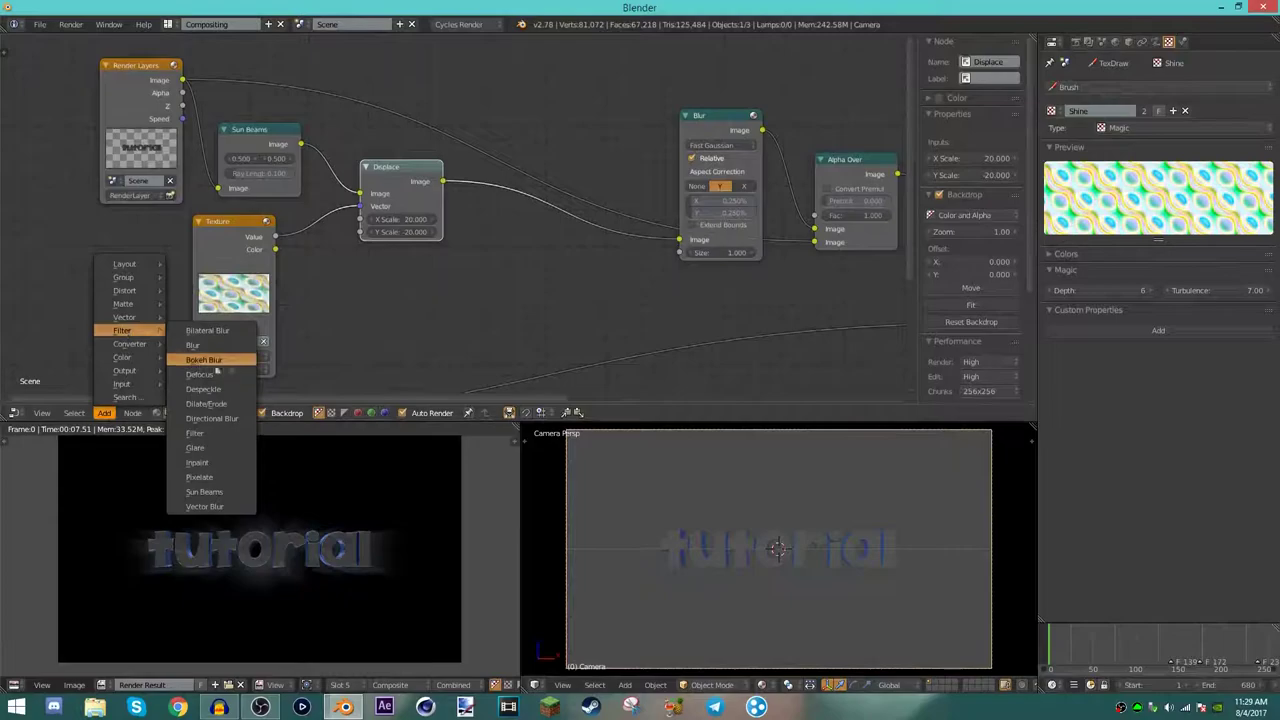
left_click(212, 360)
left_click(461, 179)
left_click(495, 207)
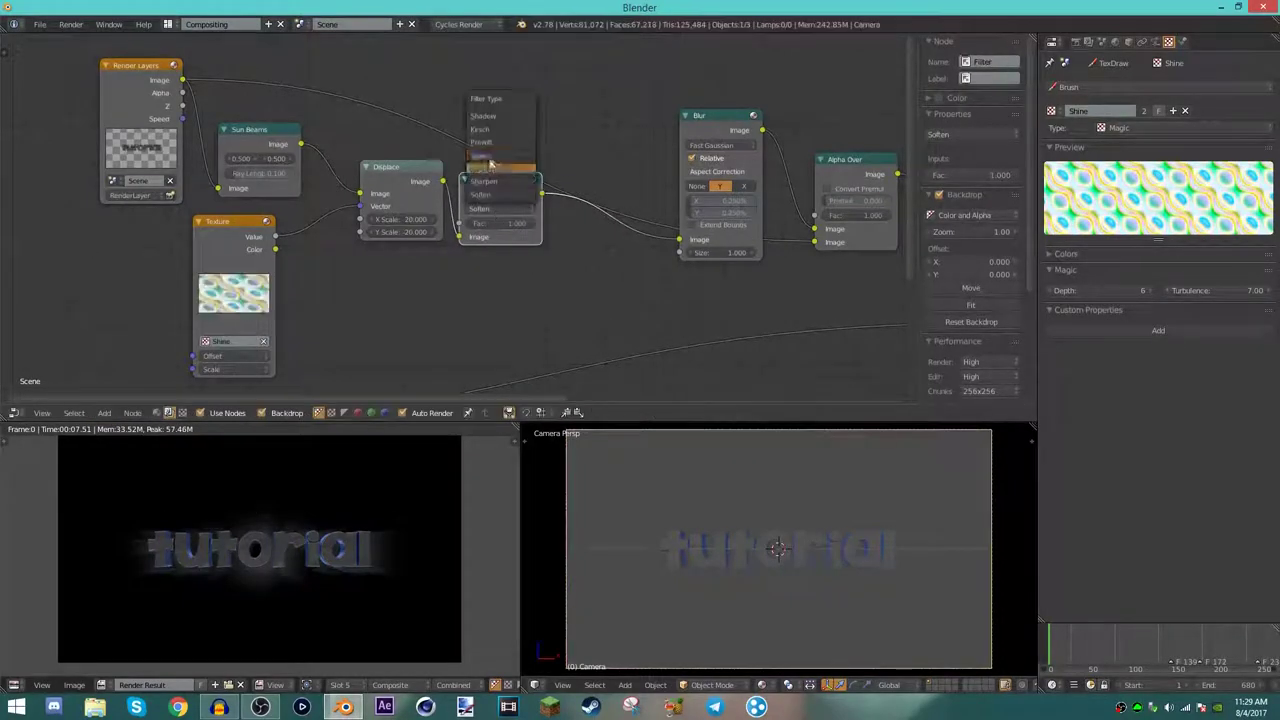
left_click(491, 130)
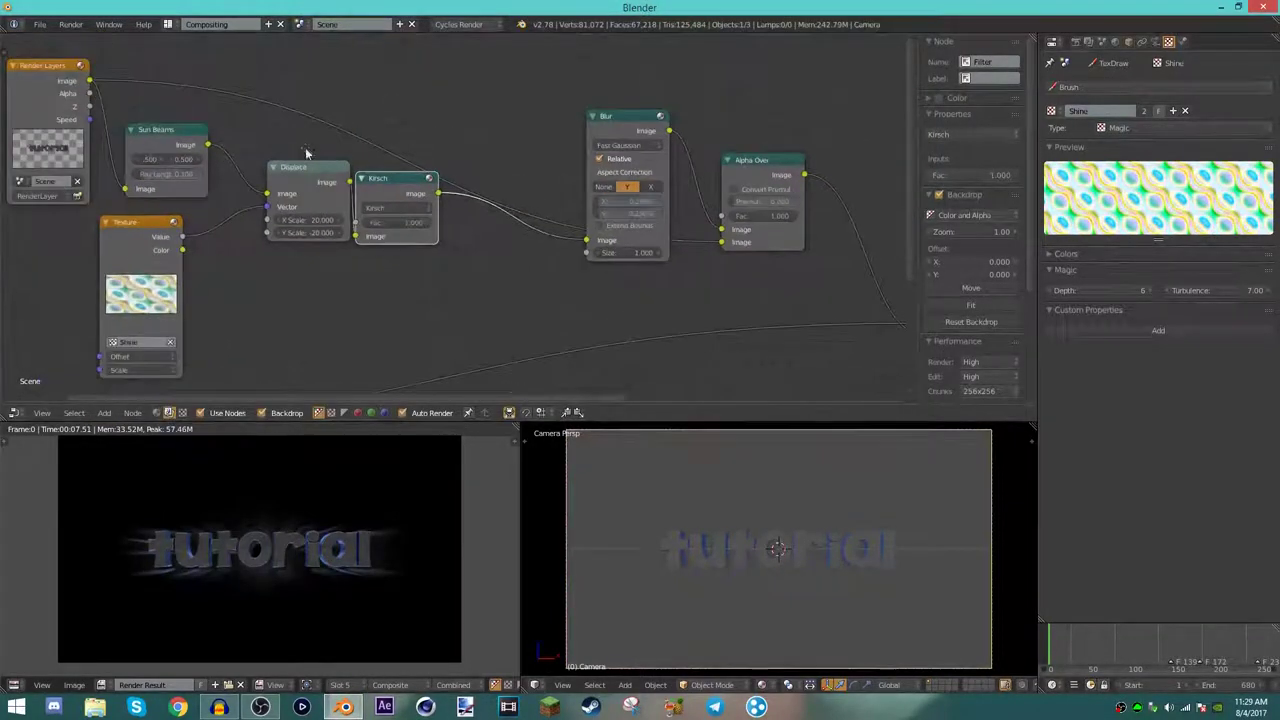
- Duplicate the filter into the chain as a Prewitt filter
scroll(358, 280, "up", 2)
key("shift+d")
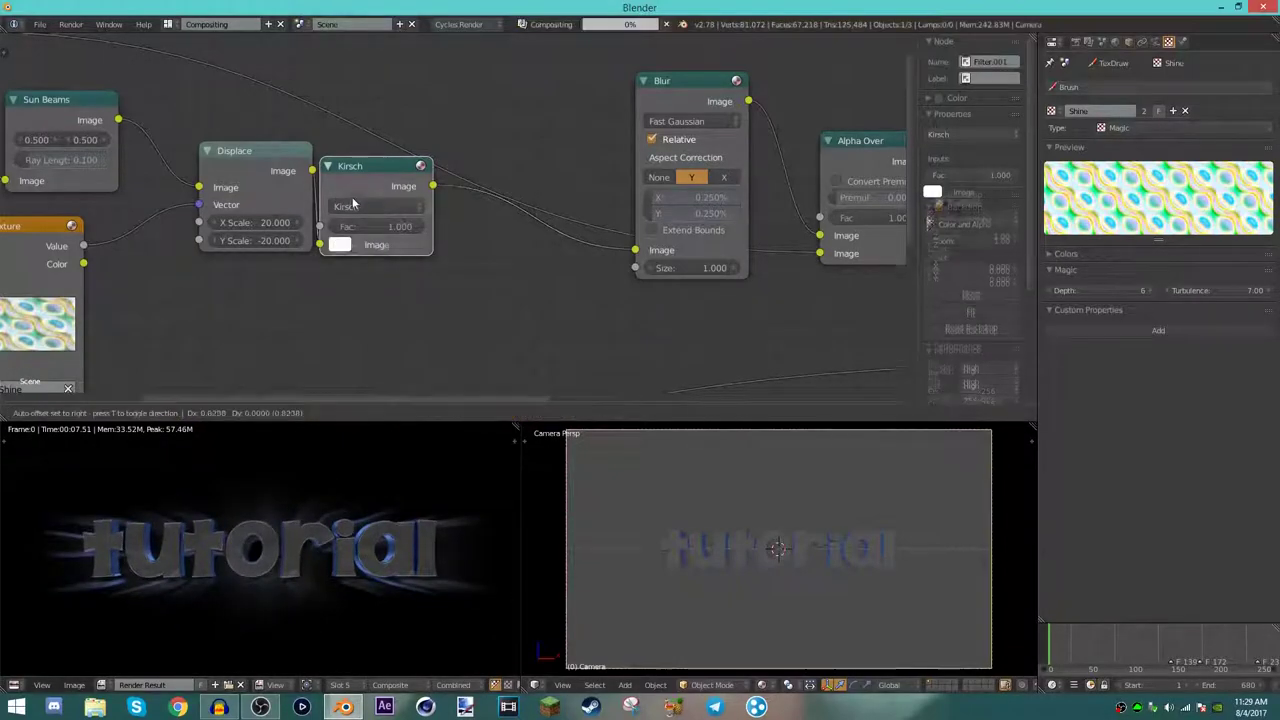
left_click(512, 176)
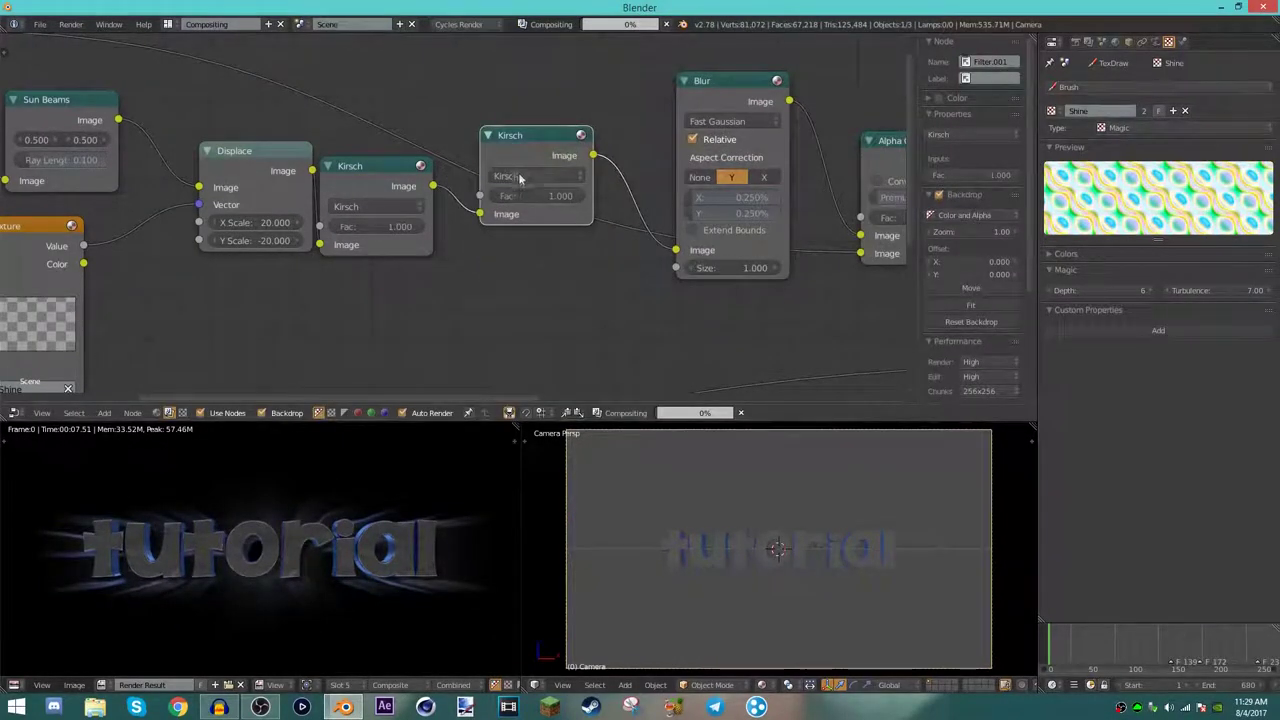
left_click(516, 177)
left_click(508, 266)
- Duplicate again after Prewitt as a Soften filter feeding the Blur
key("shift+d")
left_click(638, 176)
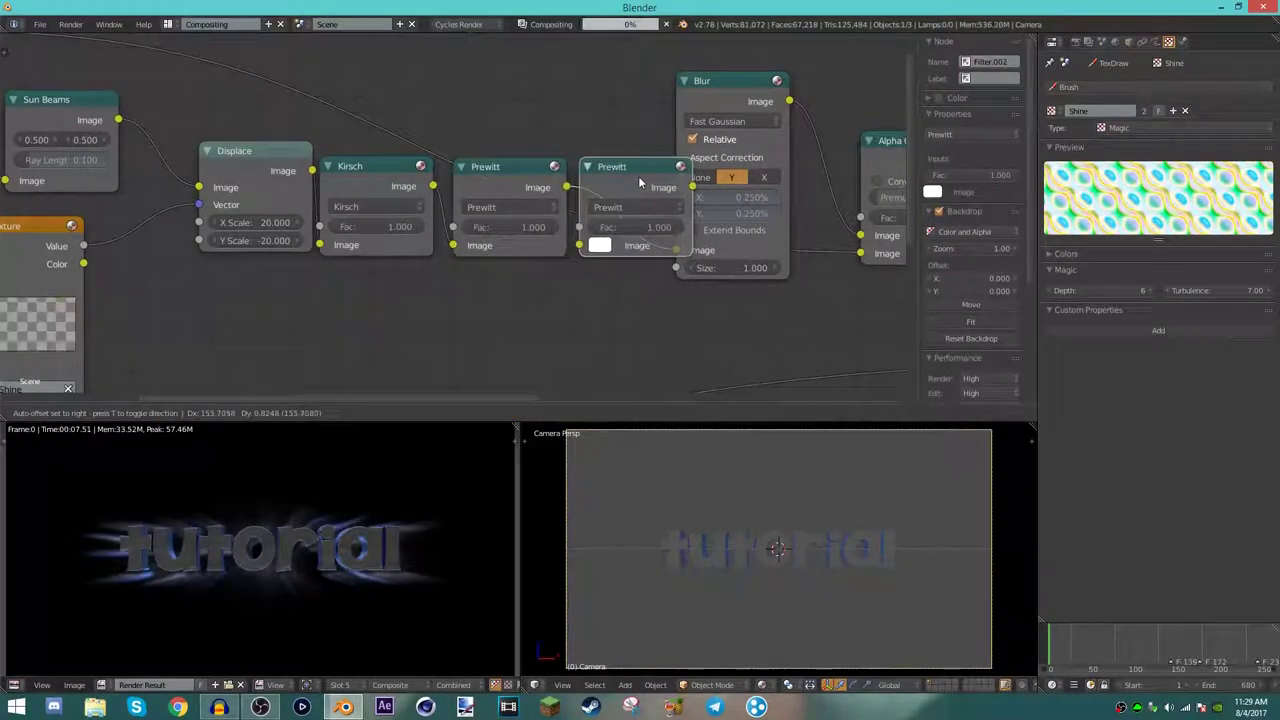
middle_click_drag(507, 152, 429, 156)
left_click(590, 216)
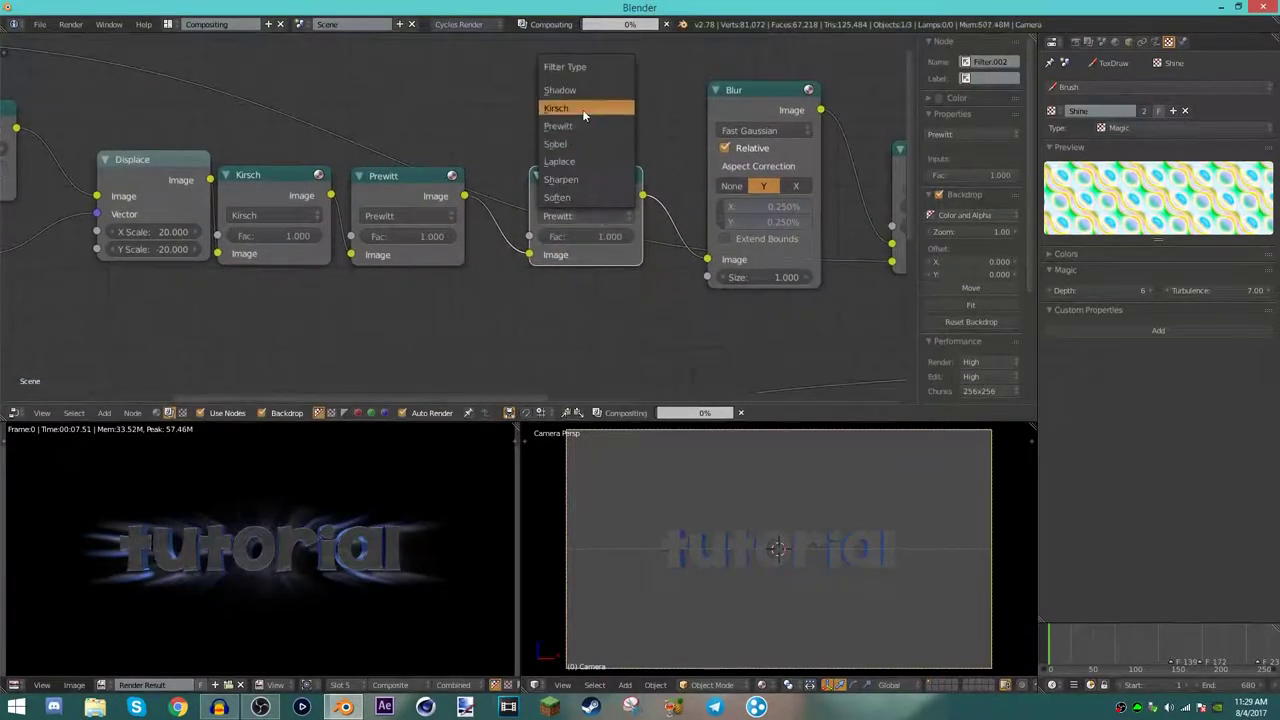
left_click(574, 191)
scroll(570, 182, "down", 3)
middle_click_drag(185, 185, 328, 185)
left_click(328, 181)
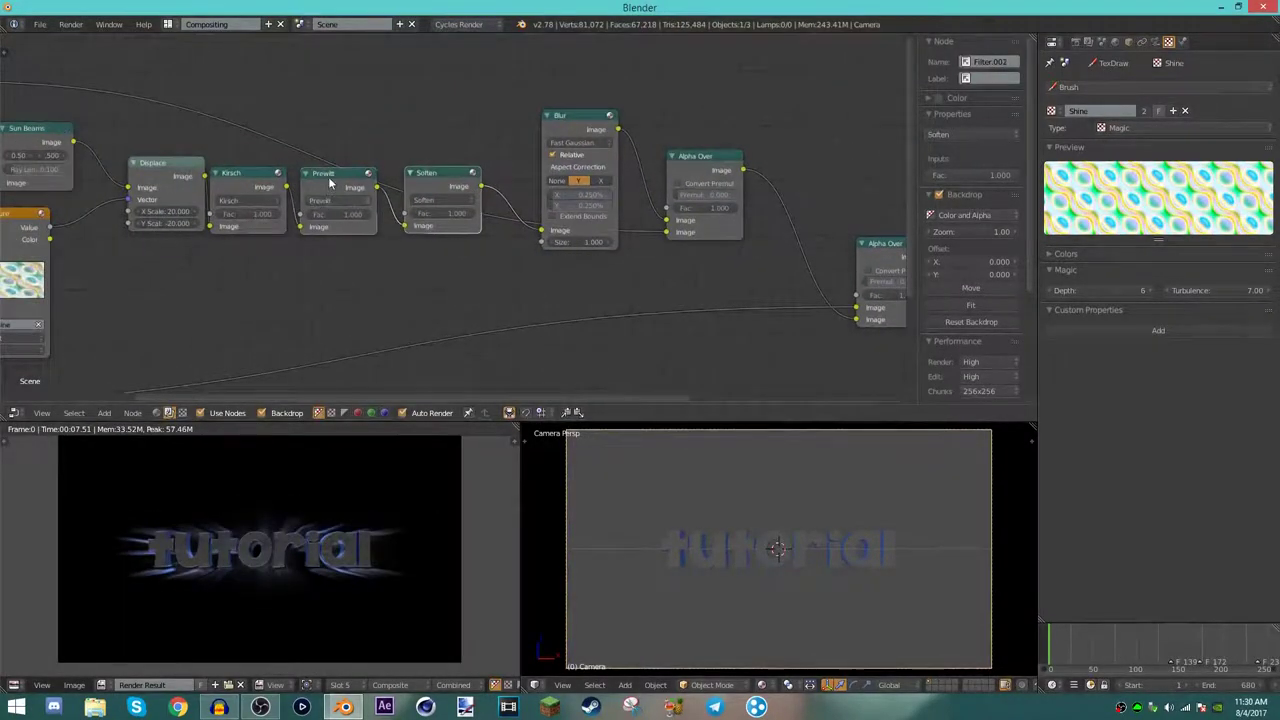
- Spread the Blur and Alpha Over nodes apart to make room
left_click(435, 192)
middle_click_drag(414, 177, 164, 163)
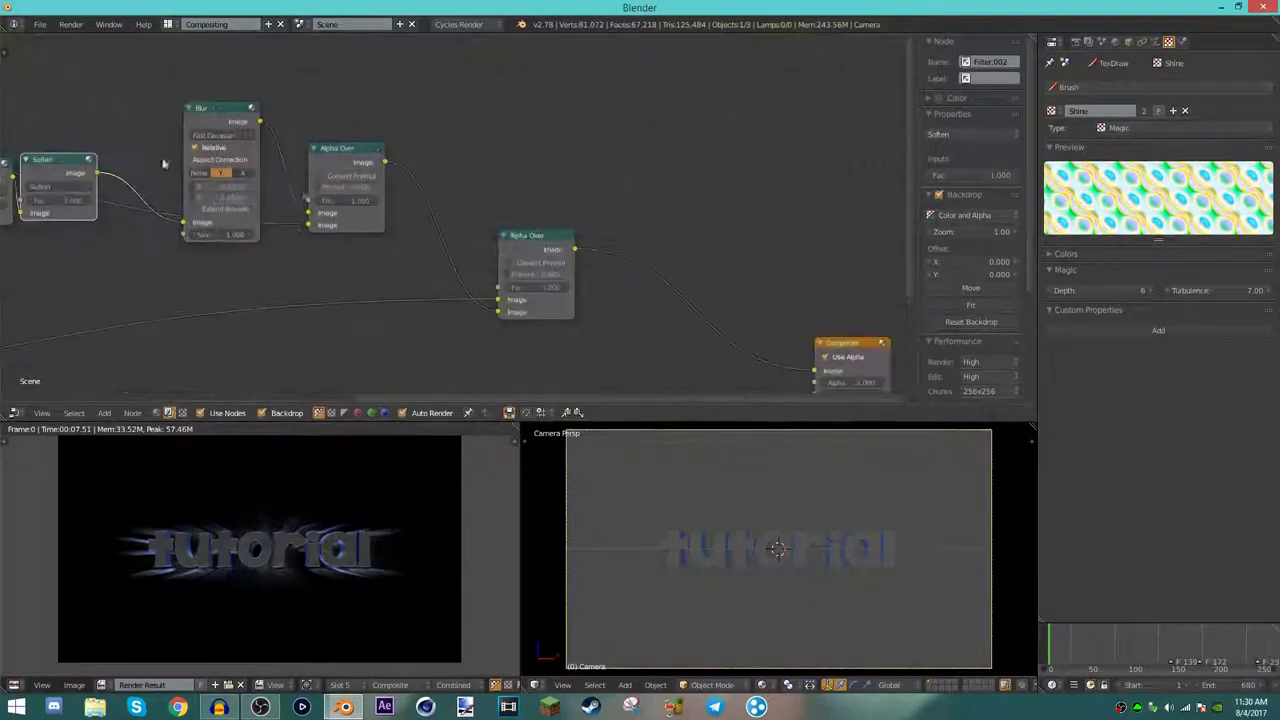
left_click_drag(210, 122, 140, 108)
left_click_drag(340, 150, 378, 158)
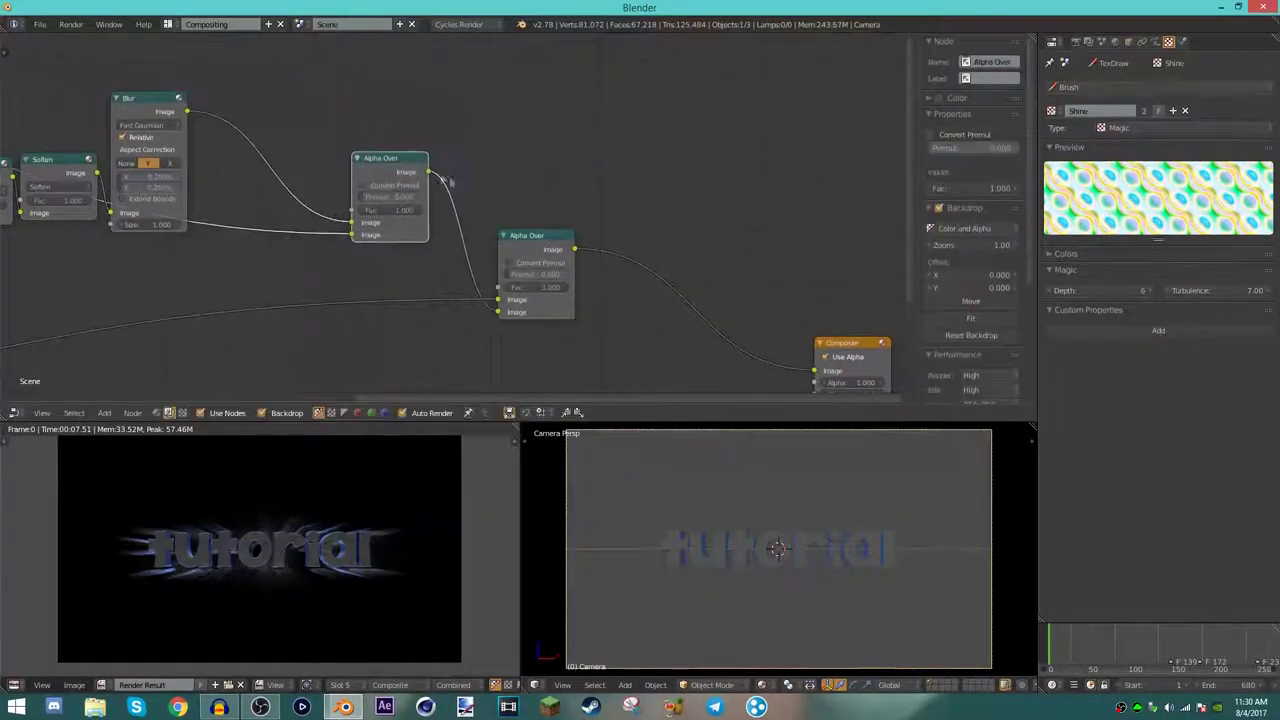
left_click_drag(530, 237, 560, 237)
middle_click_drag(138, 225, 276, 278)
scroll(276, 278, "up", 1)
- Add a Color Balance node after Blur with gamma and gain tinted light blue
left_click(104, 415)
mouse_move(123, 357)
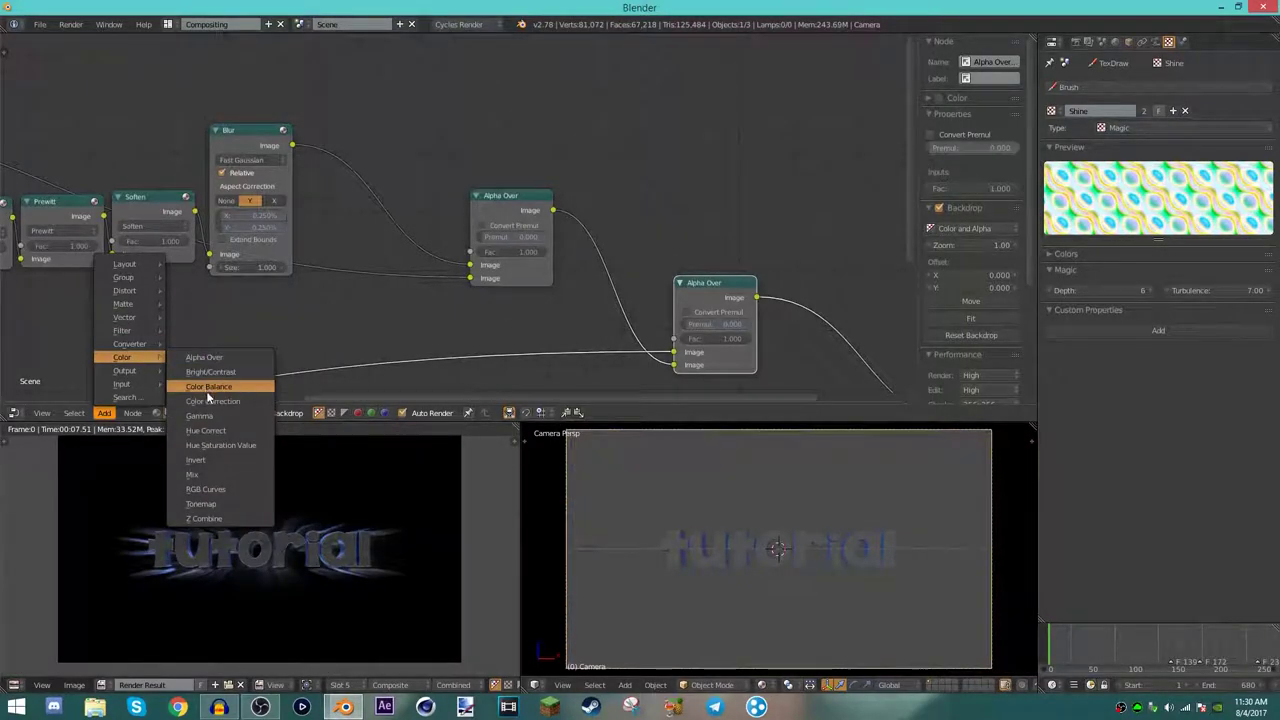
left_click(210, 386)
scroll(443, 245, "up", 2)
scroll(443, 245, "up", 2)
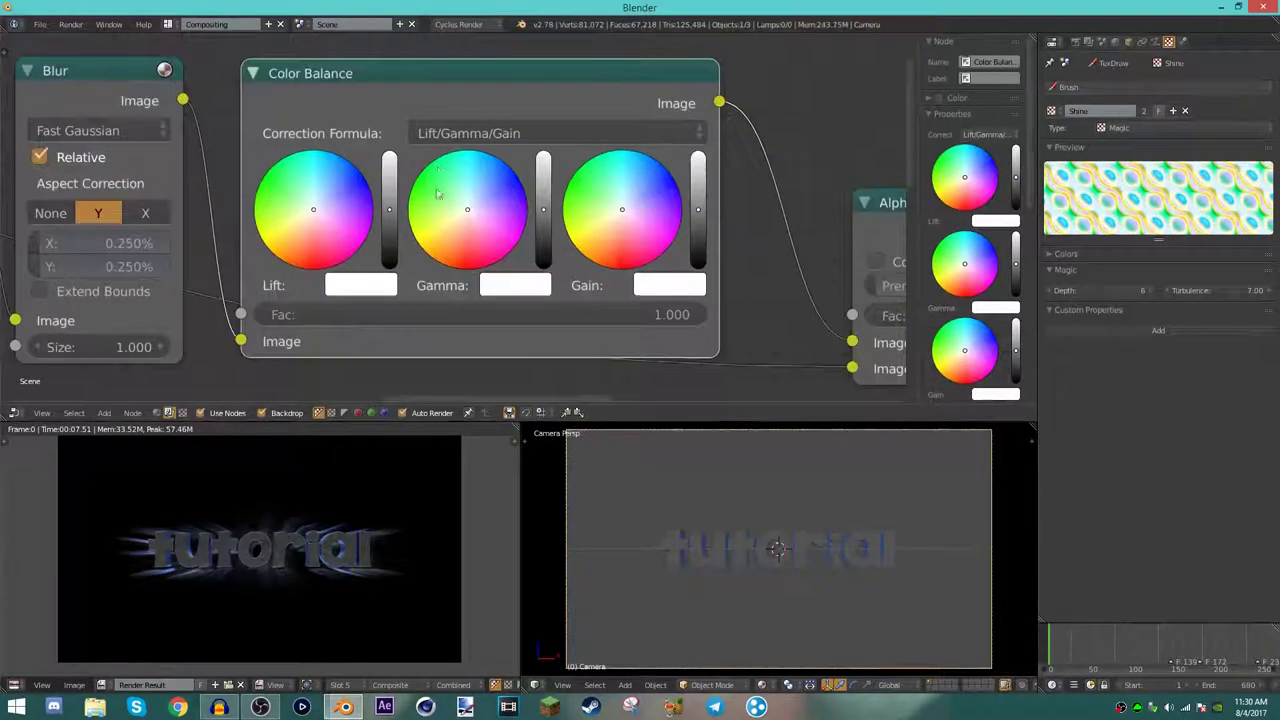
scroll(443, 245, "up", 1)
left_click_drag(443, 245, 468, 195)
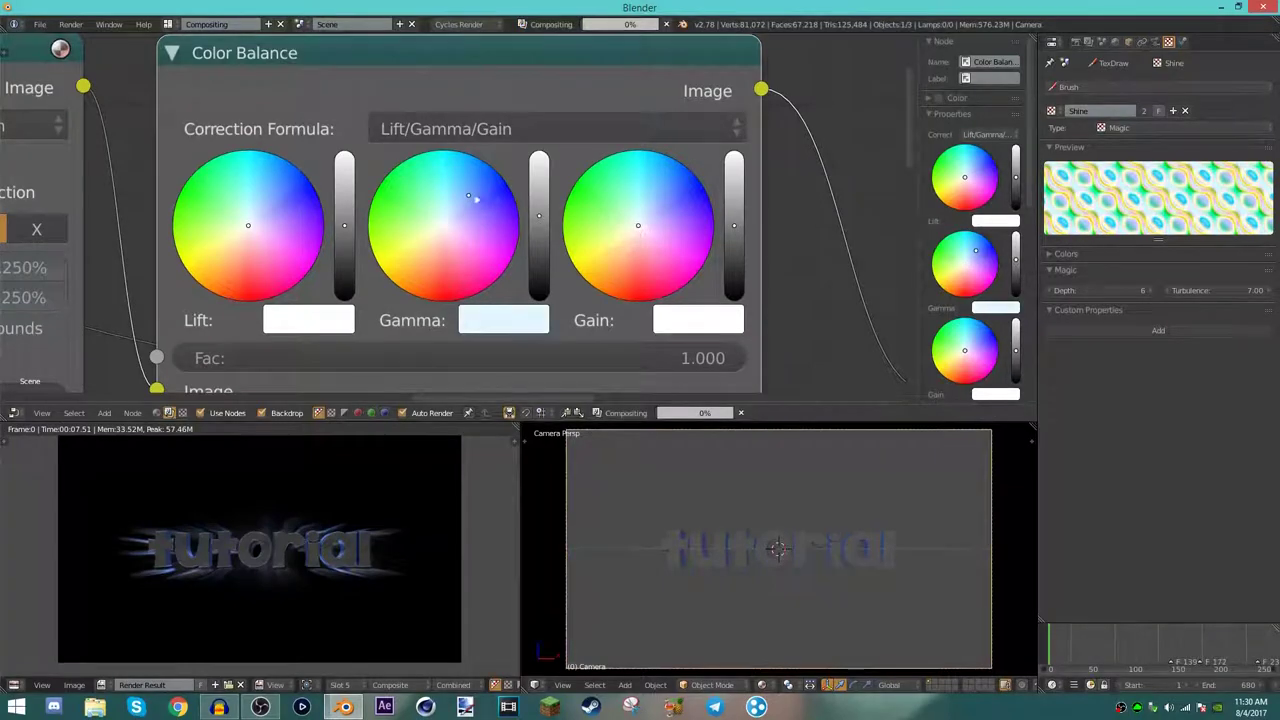
left_click(669, 196)
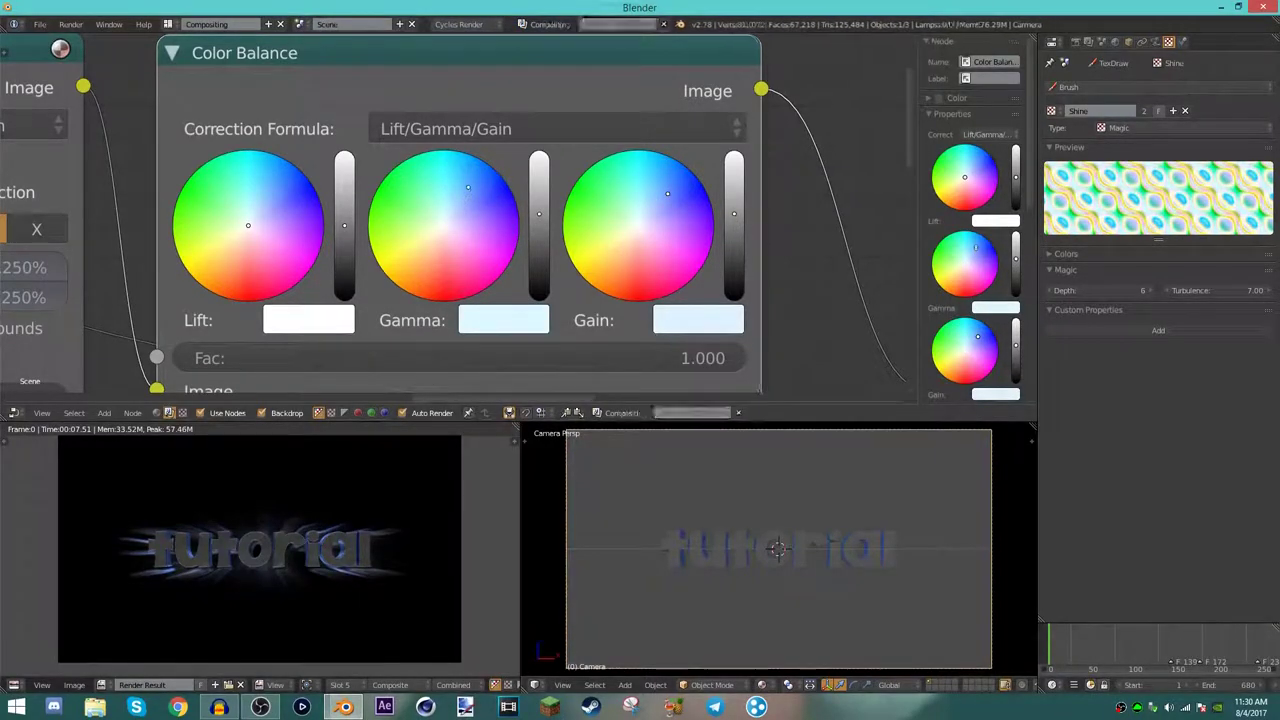
scroll(733, 224, "down", 3)
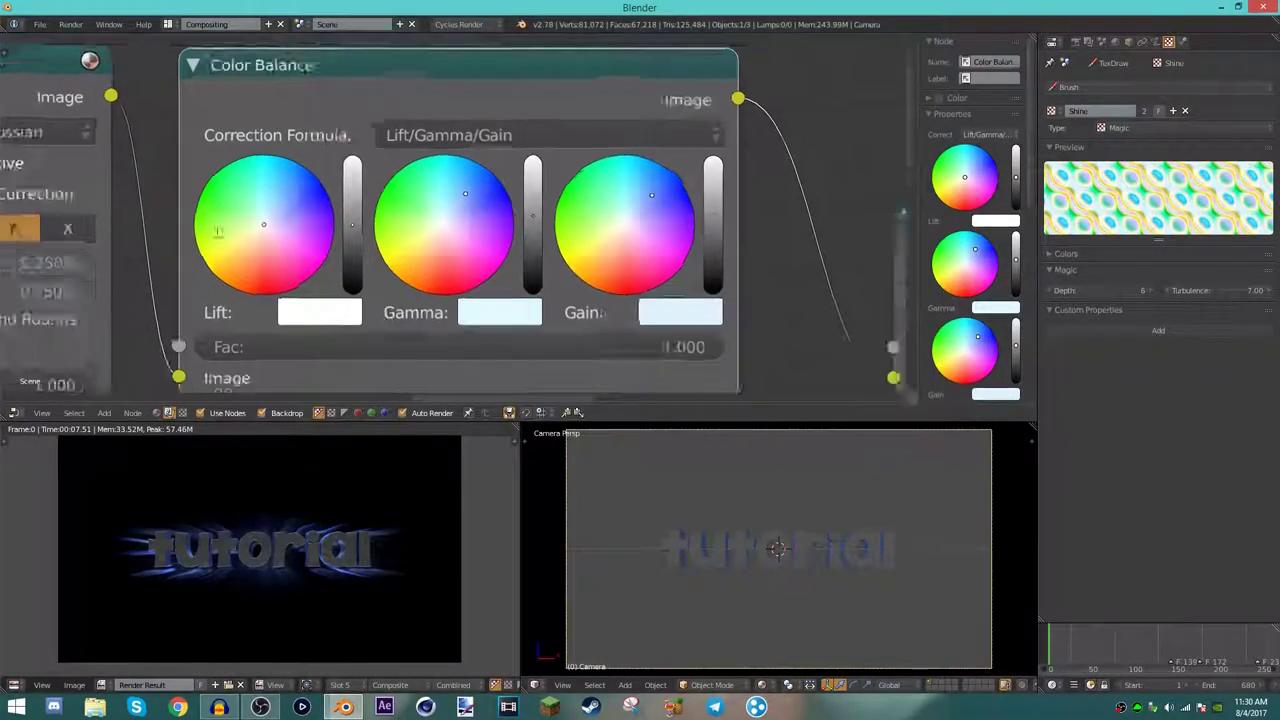
scroll(600, 200, "down", 4)
scroll(468, 188, "up", 3)
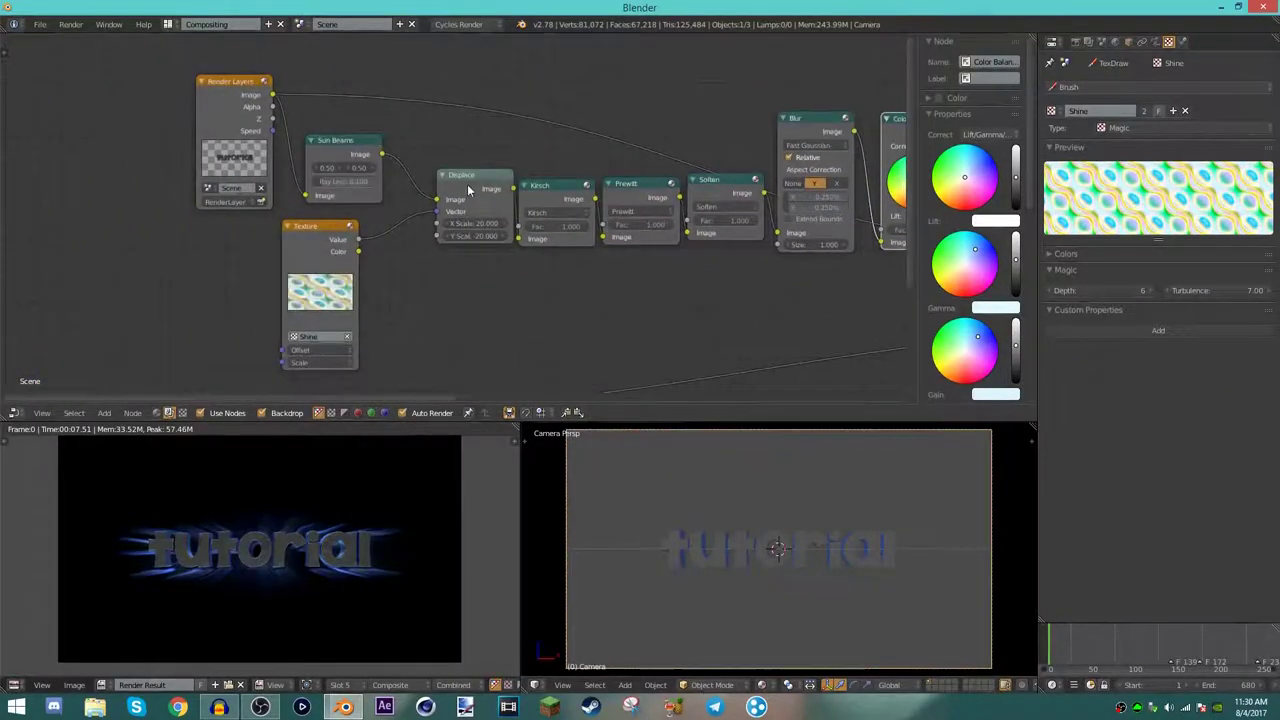
scroll(467, 184, "up", 2)
left_click(502, 203)
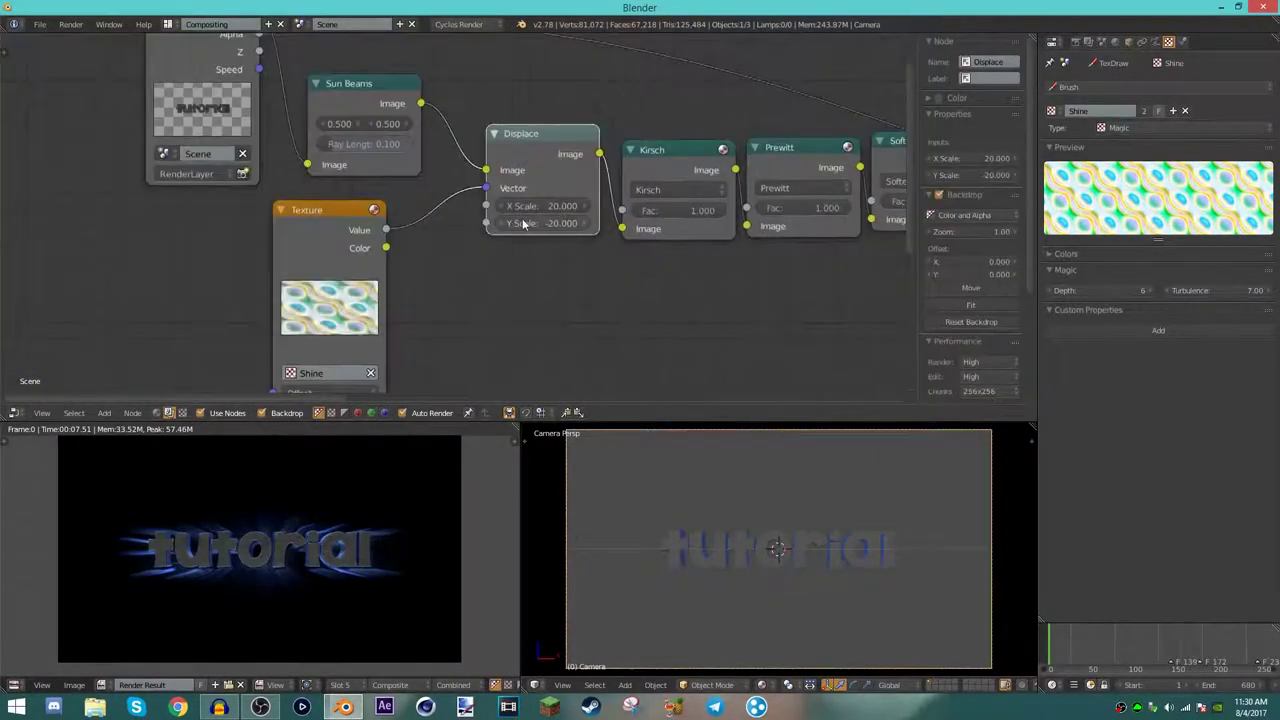
scroll(522, 224, "down", 2)
scroll(512, 204, "up", 2)
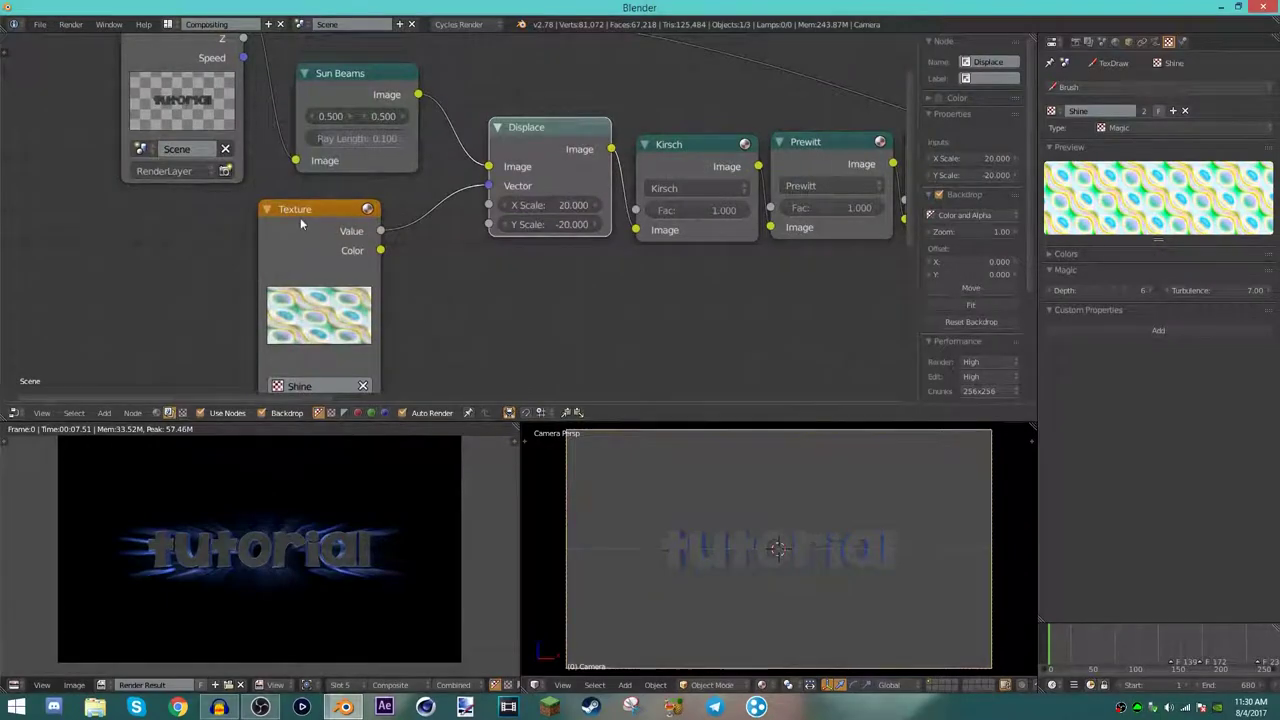
left_click_drag(340, 290, 328, 292)
scroll(328, 292, "down", 2)
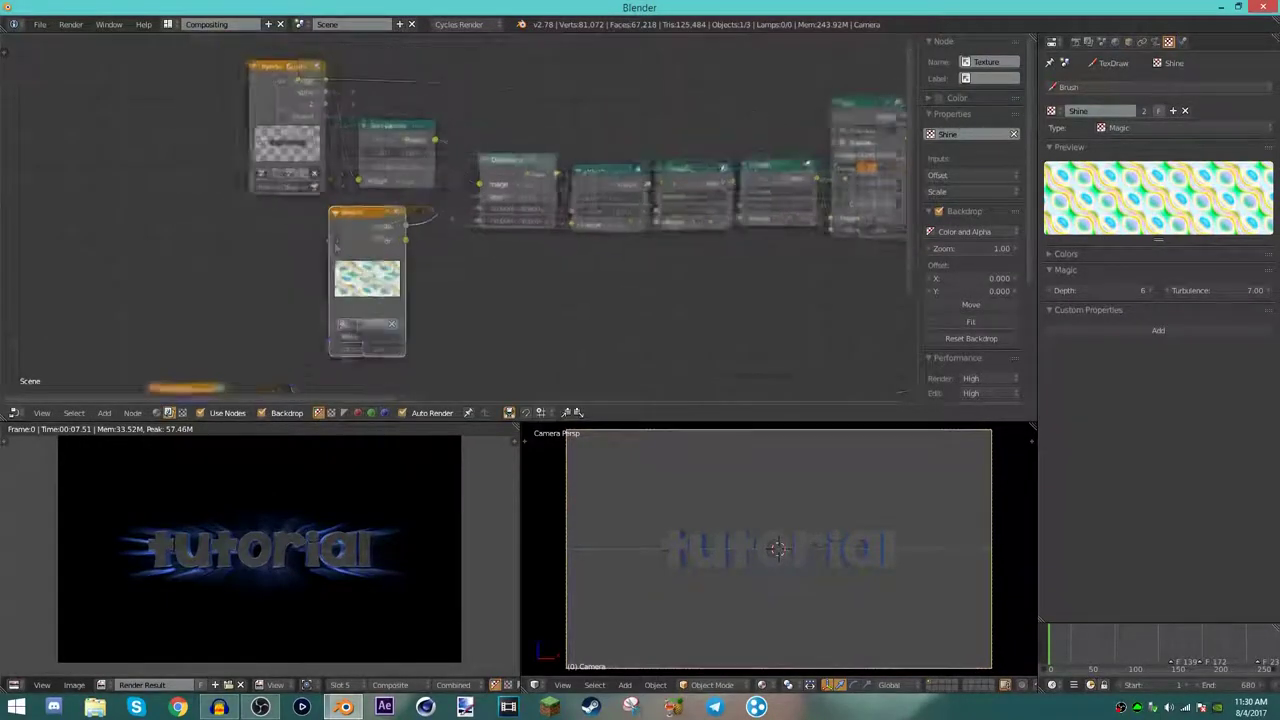
left_click_drag(285, 60, 385, 86)
scroll(593, 187, "down", 4)
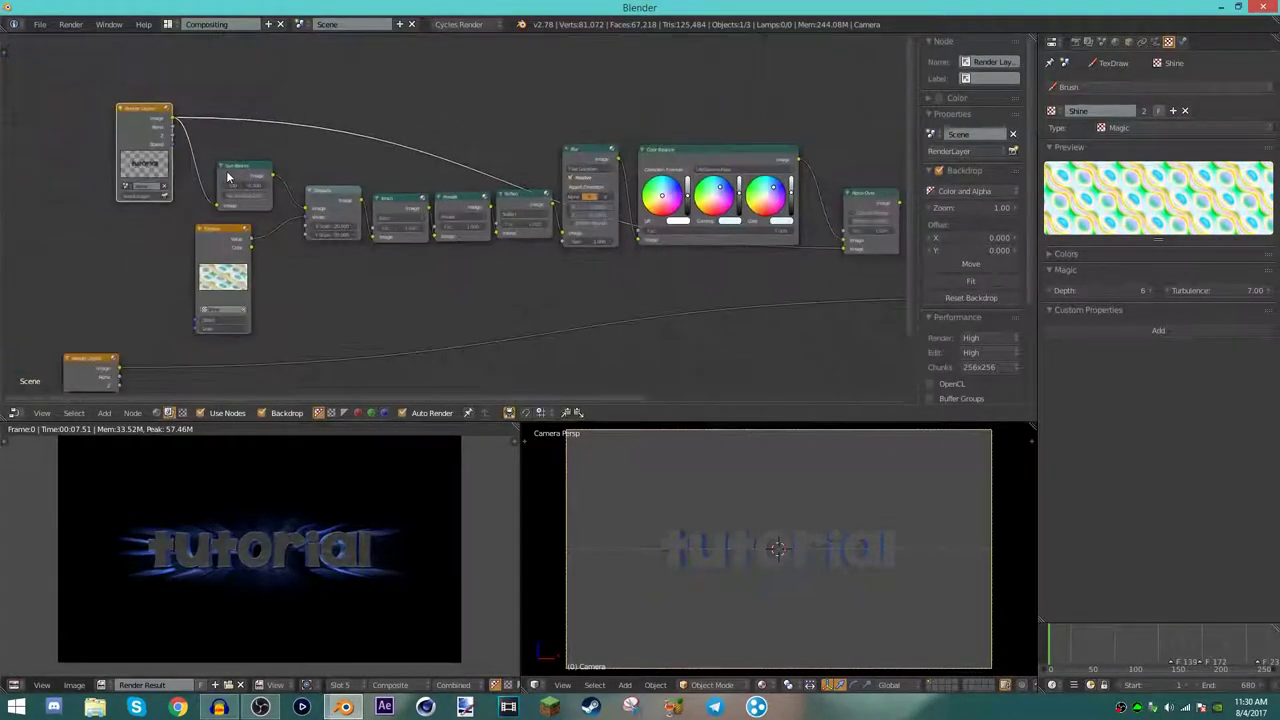
scroll(316, 216, "up", 1)
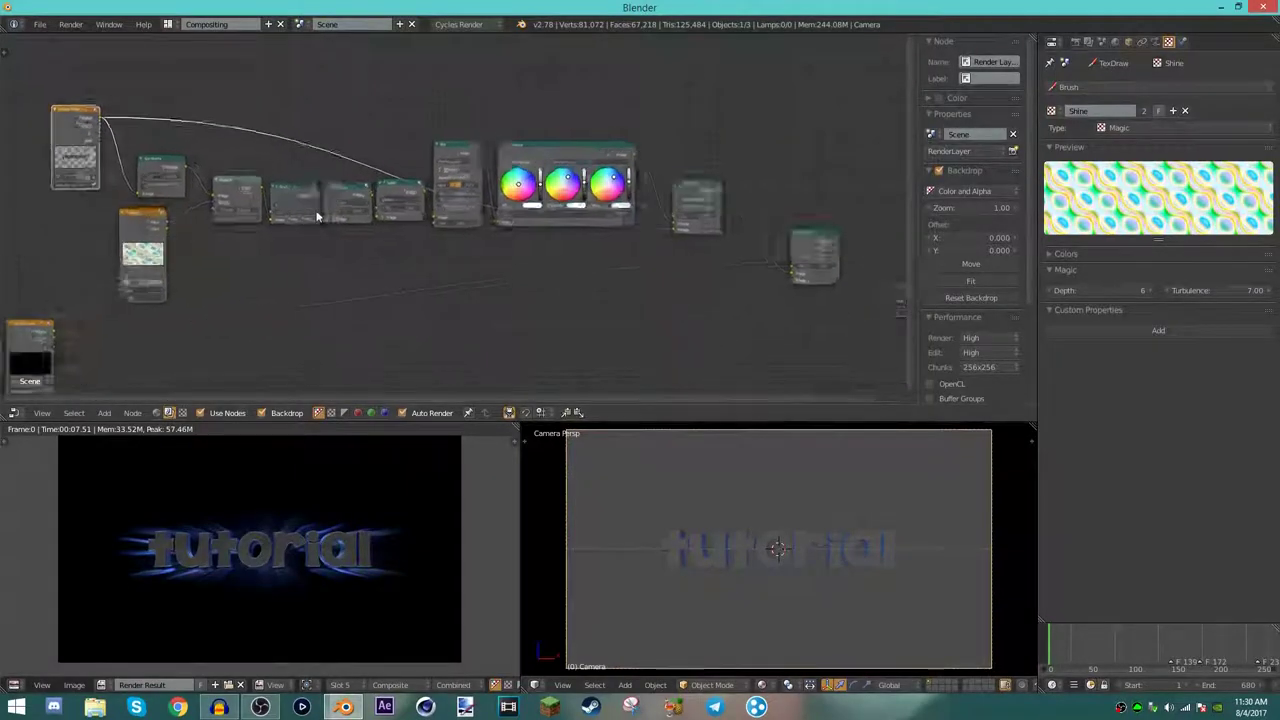
scroll(314, 214, "up", 1)
scroll(311, 210, "up", 1)
scroll(308, 205, "up", 1)
scroll(308, 205, "down", 1)
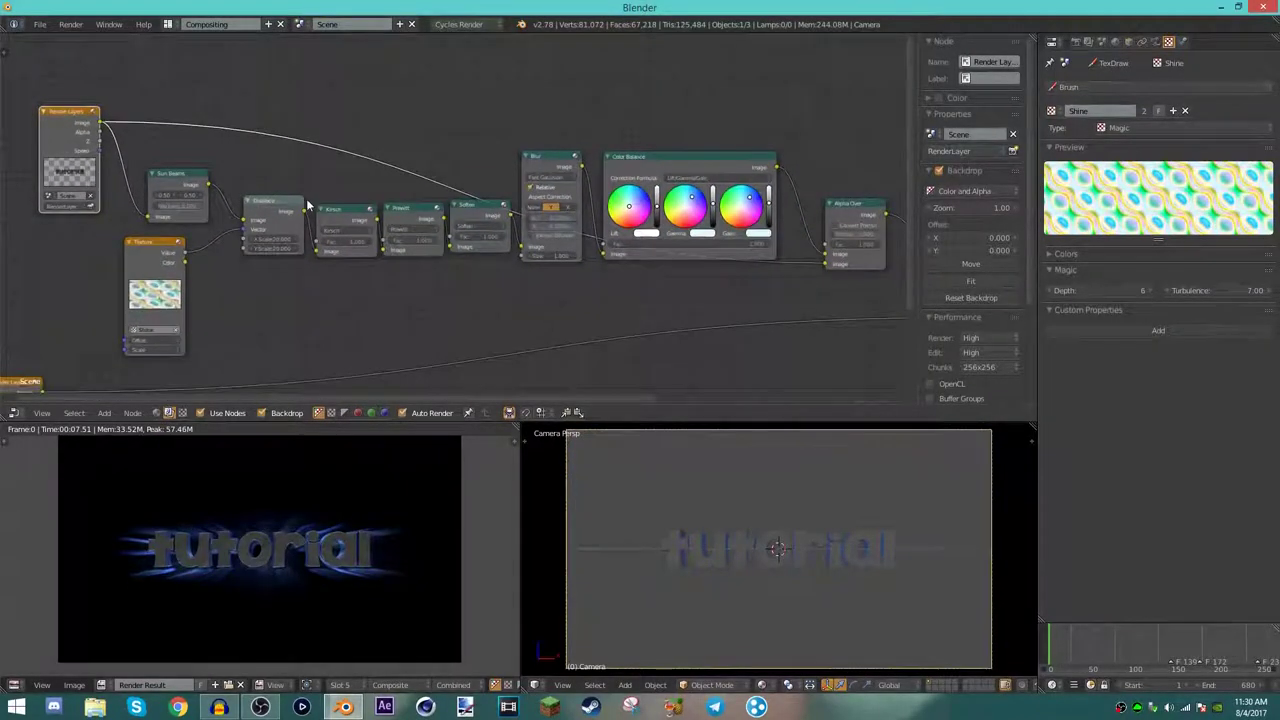
scroll(308, 205, "down", 1)
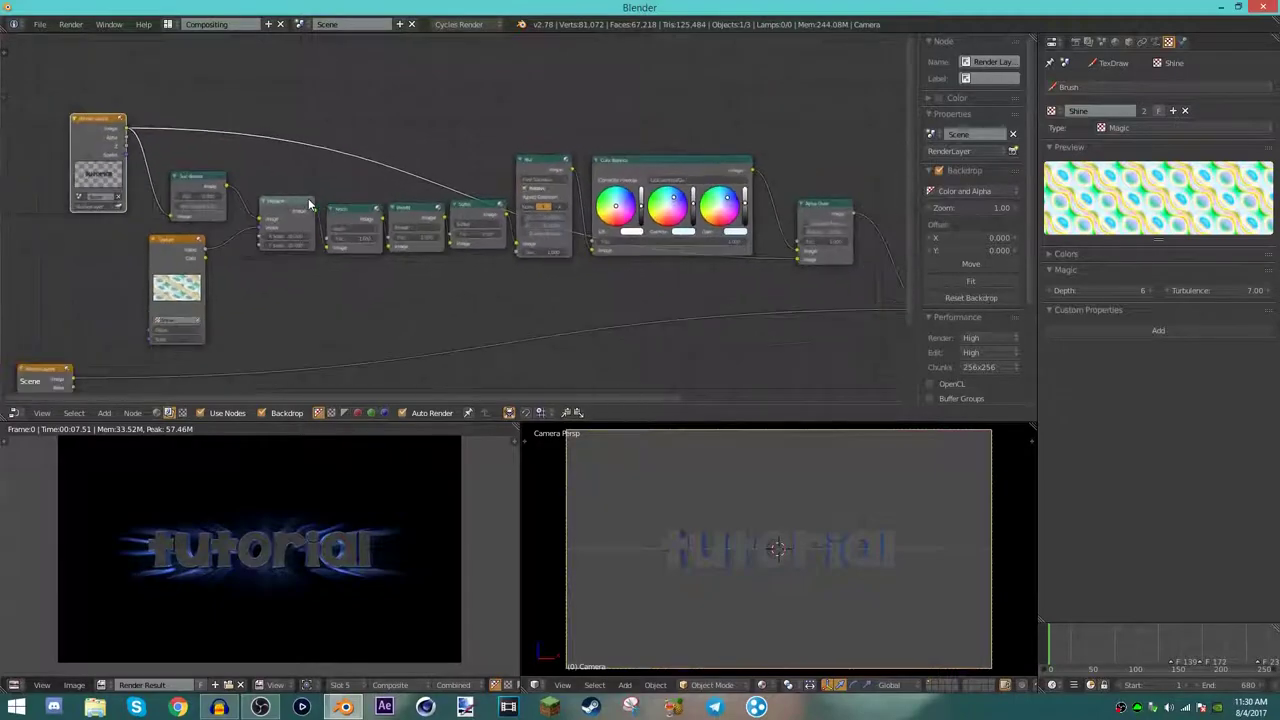